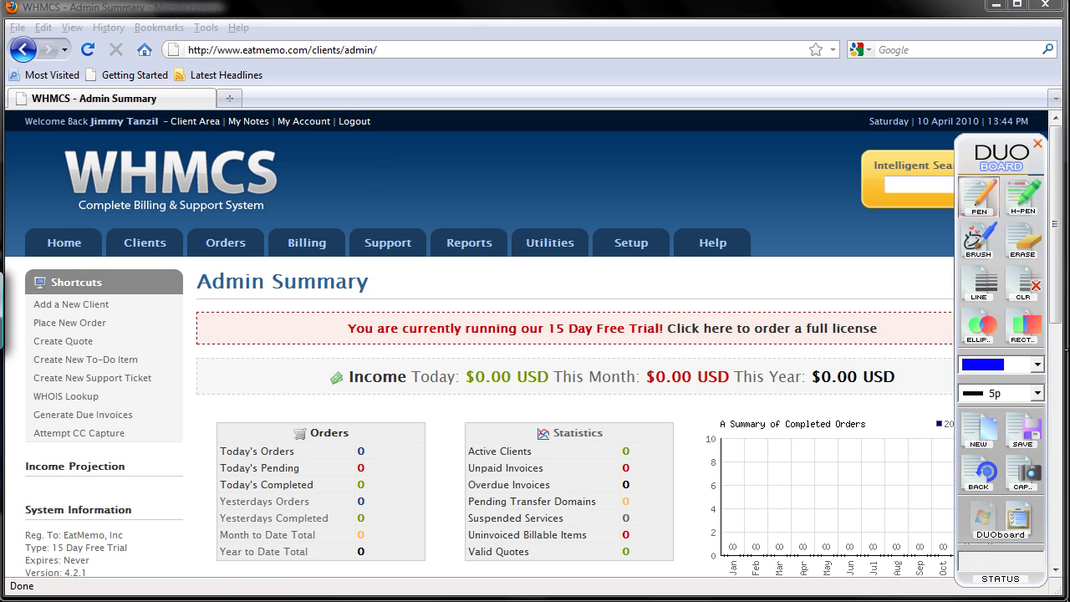
# - Load the eNom homepage in a new tab beside WHMCS Admin
pyautogui.click(229, 98)
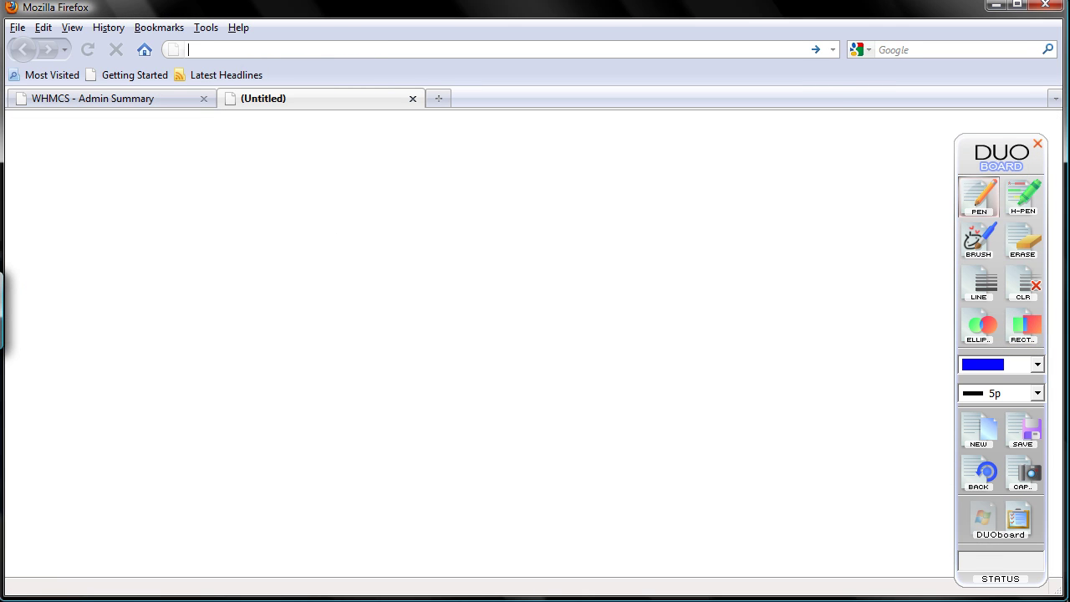
pyautogui.write('enom')
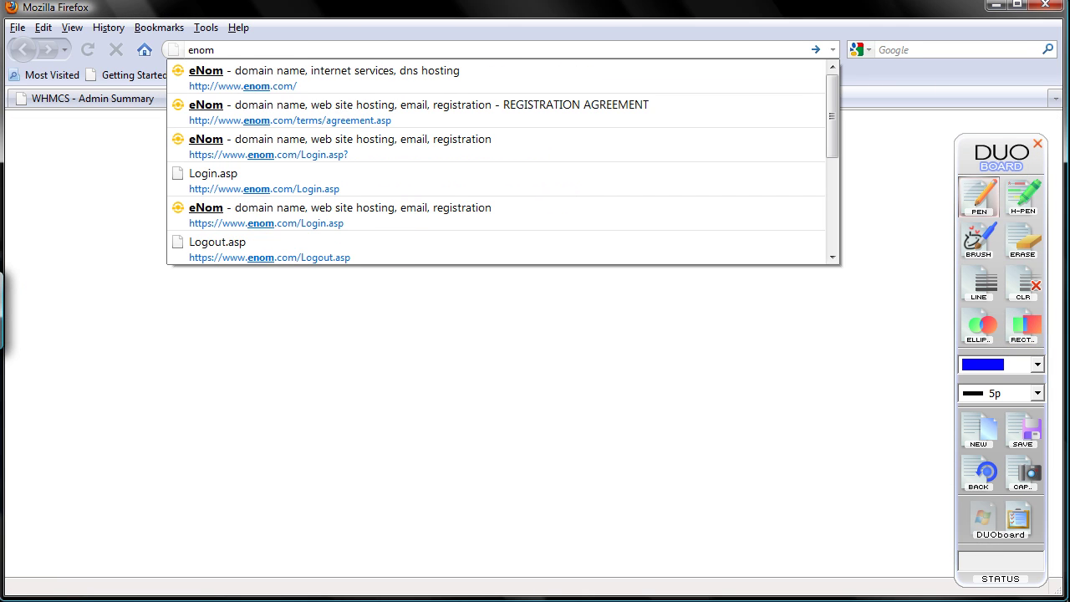
pyautogui.press('Return')
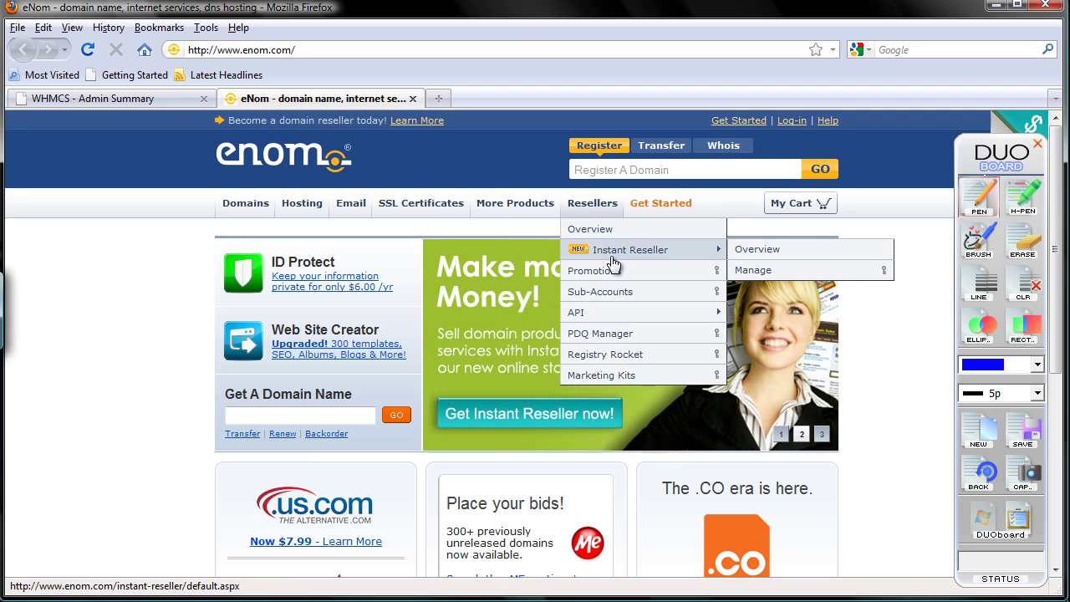
pyautogui.moveTo(630, 249)
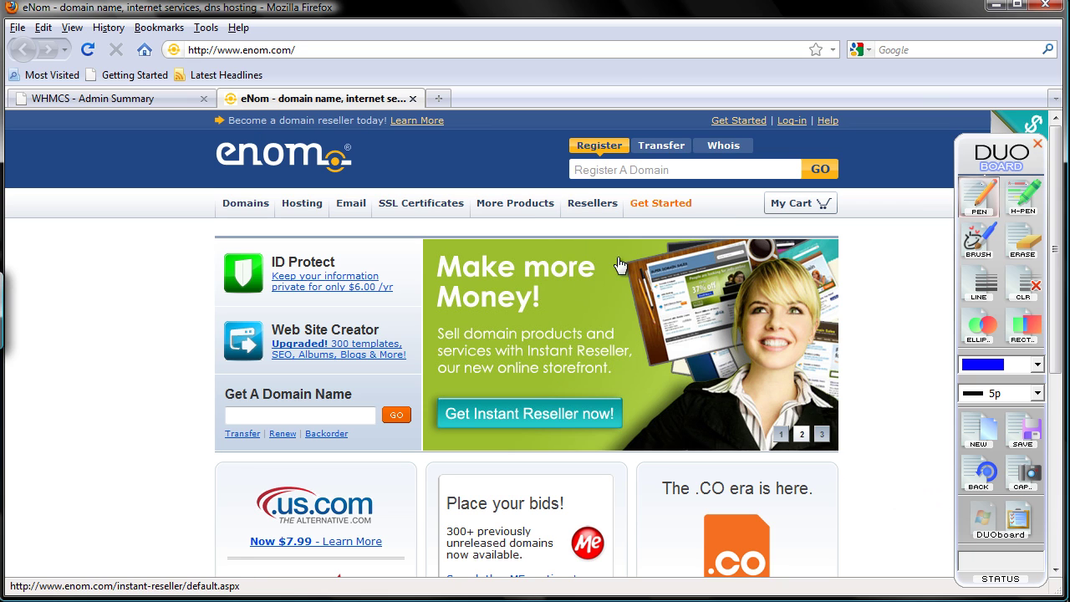
pyautogui.moveTo(592, 203)
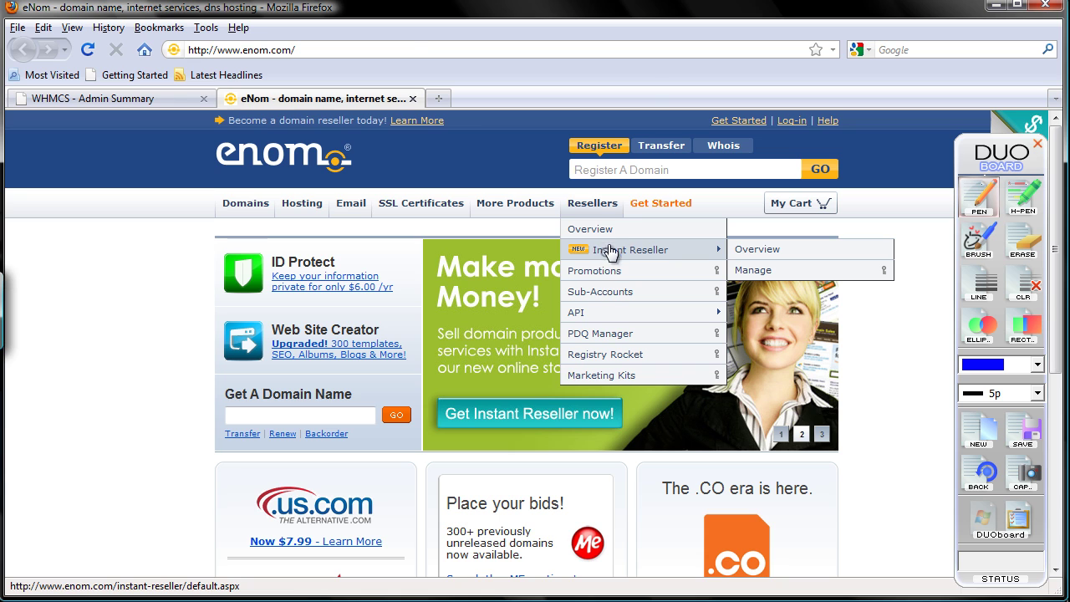
# - Open the Instant Reseller page and scroll down to the three-step reseller graphic
pyautogui.click(606, 249)
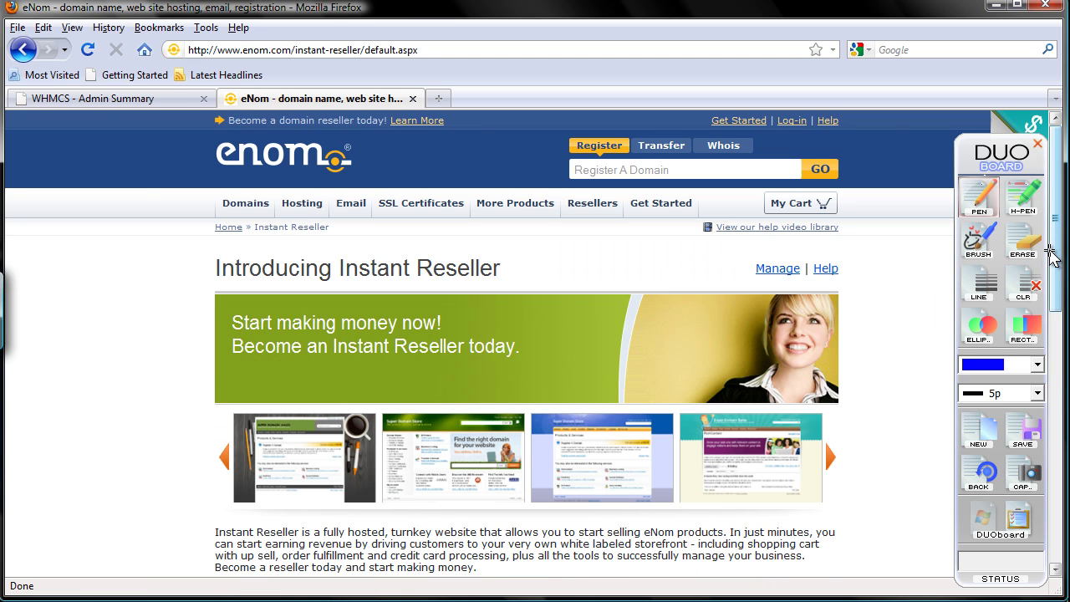
pyautogui.moveTo(1055, 263); pyautogui.dragTo(1063, 382)
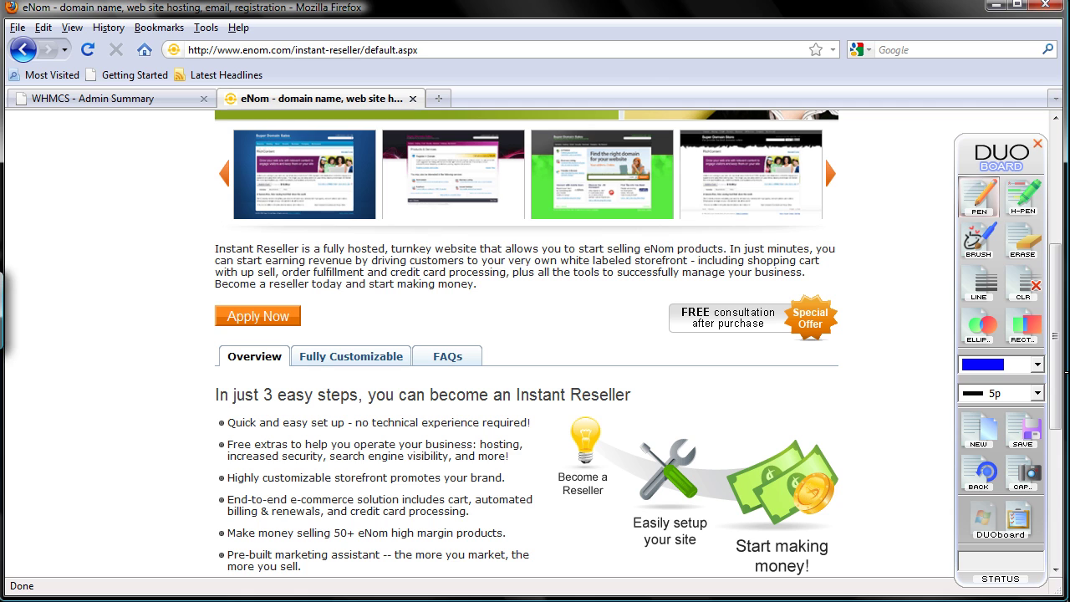
pyautogui.click(983, 431)
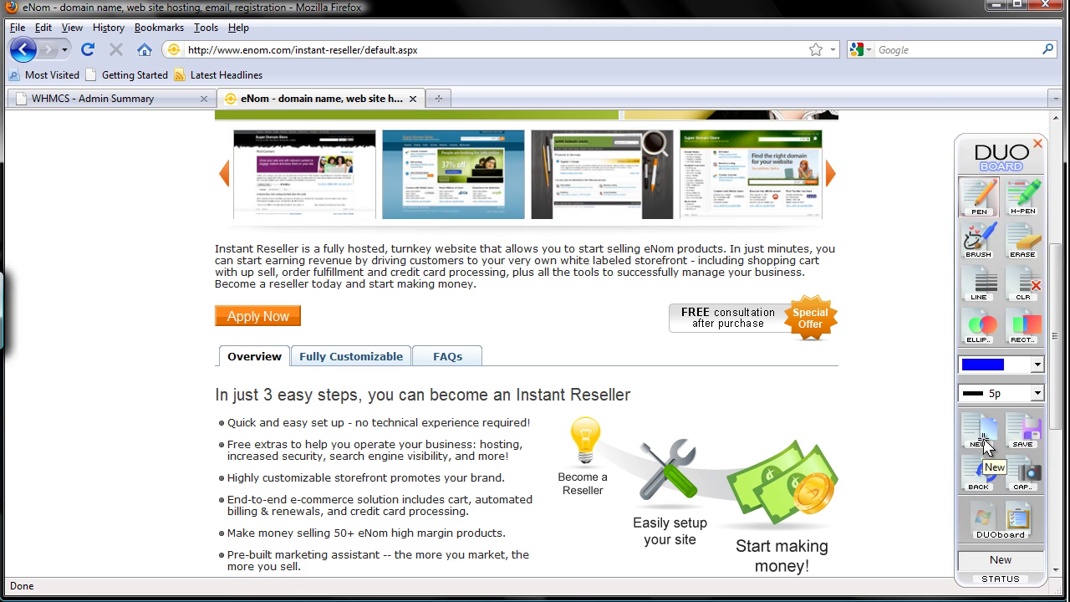
# - Handwrite a blue '$249/yr' price note beside the wrench graphic
pyautogui.click(979, 200)
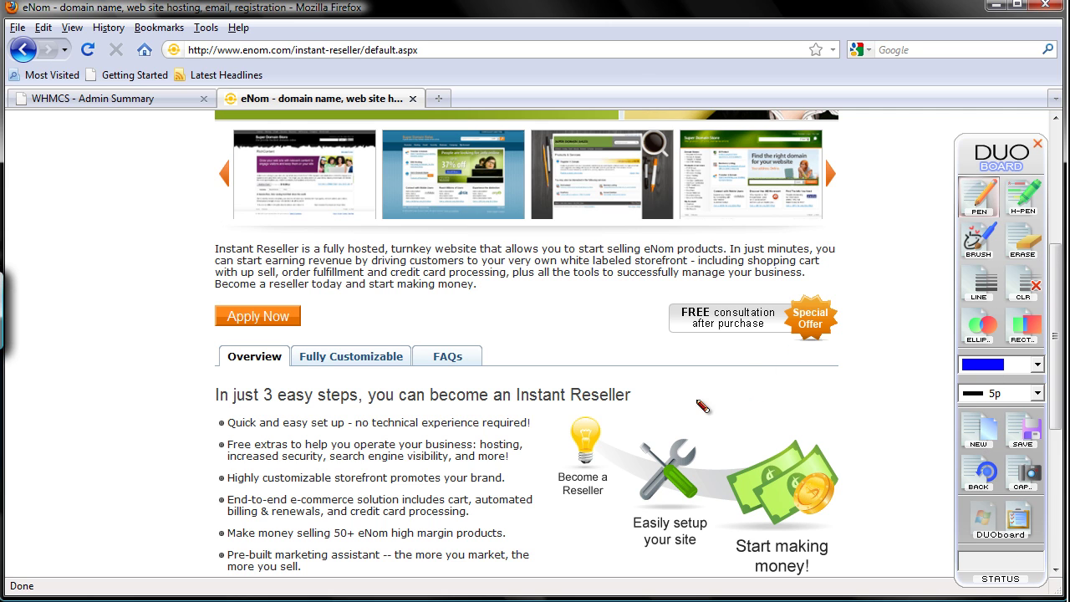
pyautogui.moveTo(711, 402)
pyautogui.mouseDown()
pyautogui.moveTo(681, 430)
pyautogui.moveTo(700, 458)
pyautogui.mouseUp()
pyautogui.moveTo(673, 378); pyautogui.dragTo(729, 458)
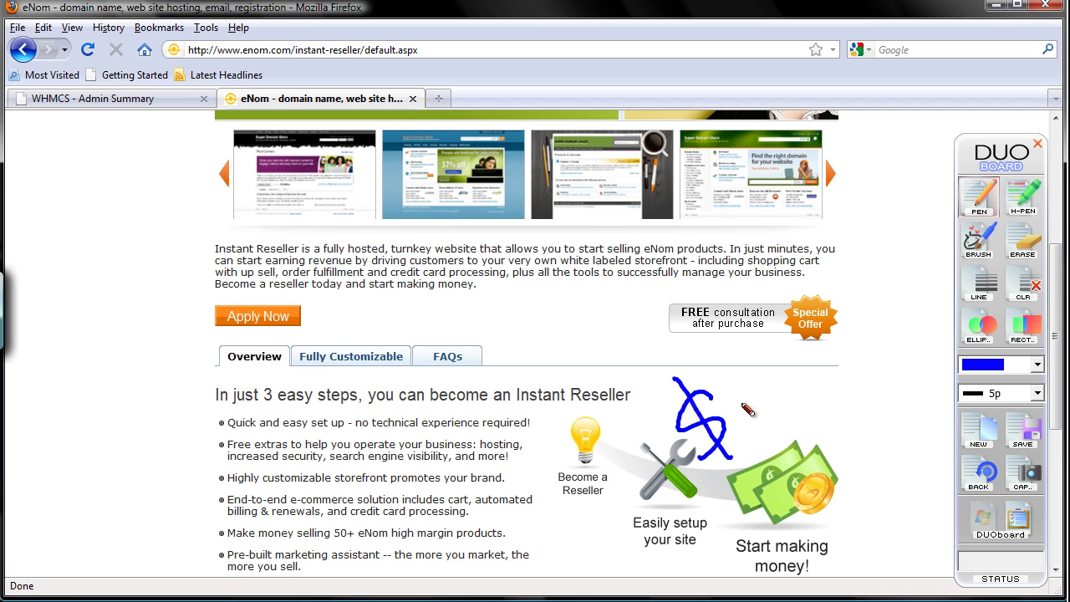
pyautogui.moveTo(737, 391); pyautogui.dragTo(752, 432)
pyautogui.moveTo(786, 351)
pyautogui.mouseDown()
pyautogui.moveTo(812, 386)
pyautogui.moveTo(809, 406)
pyautogui.mouseUp()
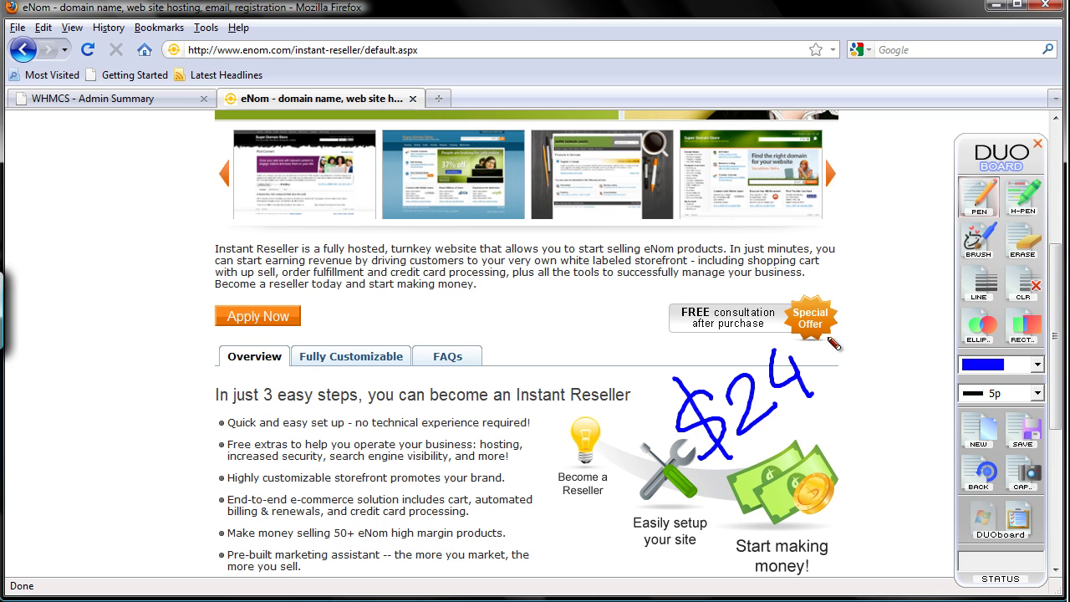
pyautogui.moveTo(835, 343); pyautogui.dragTo(850, 385)
pyautogui.moveTo(864, 303); pyautogui.dragTo(853, 415)
pyautogui.moveTo(891, 351)
pyautogui.mouseDown()
pyautogui.moveTo(895, 378)
pyautogui.moveTo(923, 338)
pyautogui.mouseUp()
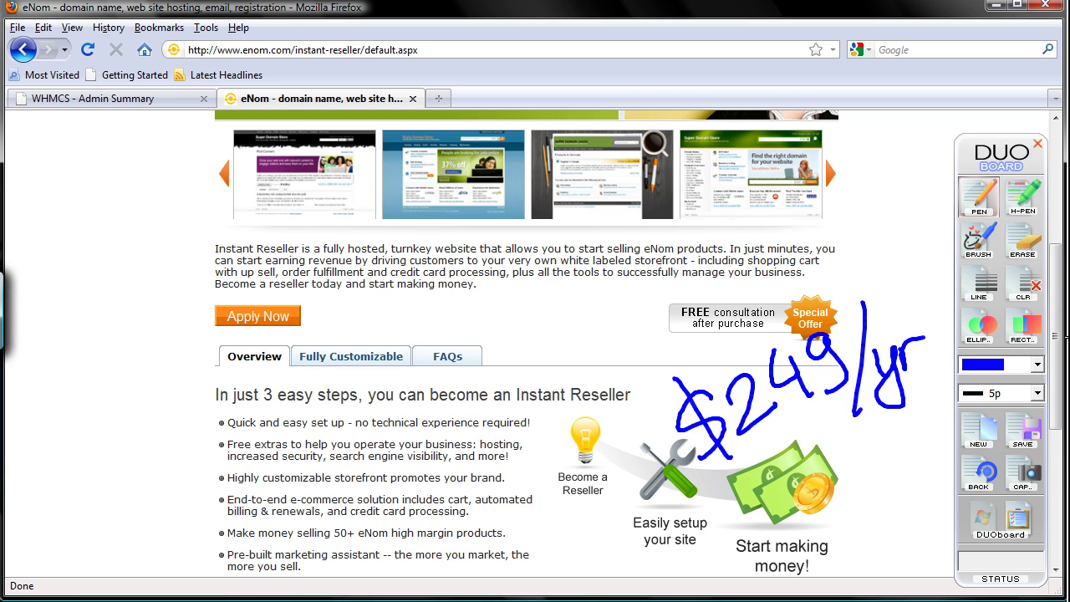
# - Wipe the price note and load webhostingbusinessbook.com in a third tab
pyautogui.click(976, 427)
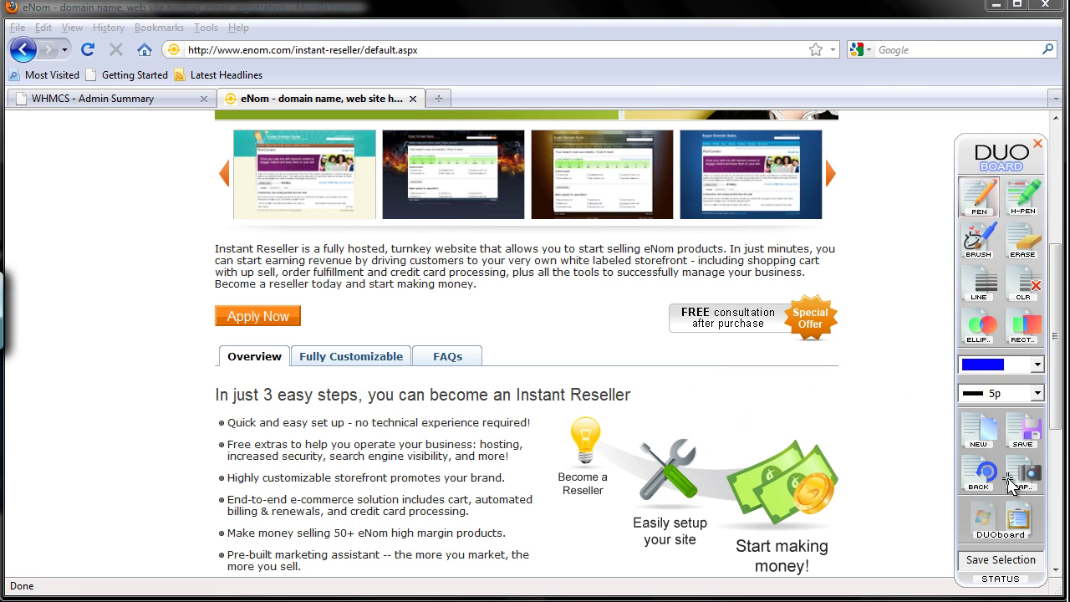
pyautogui.click(991, 522)
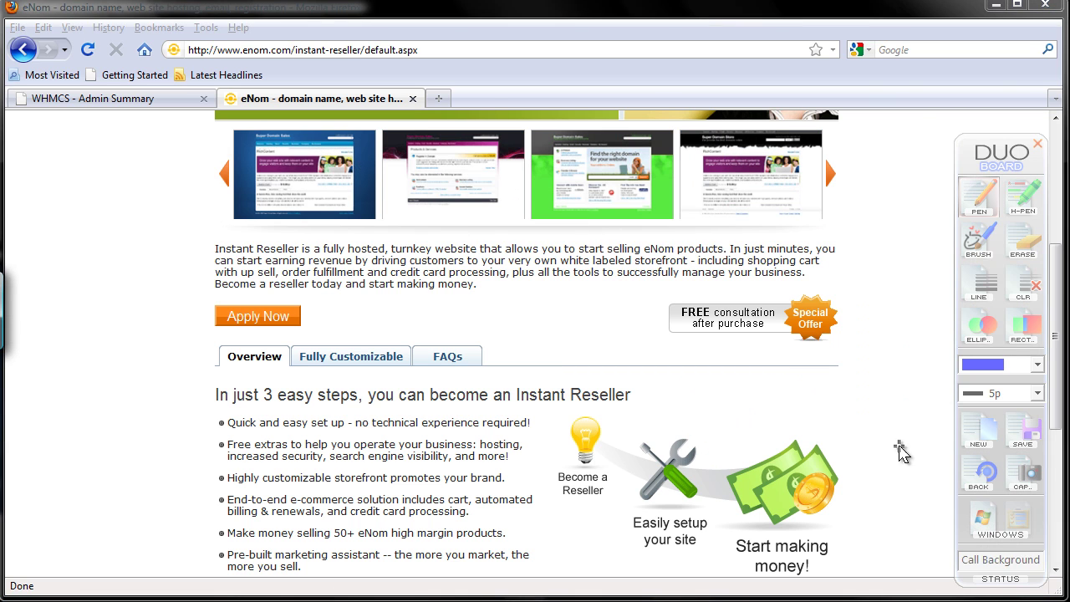
pyautogui.click(440, 97)
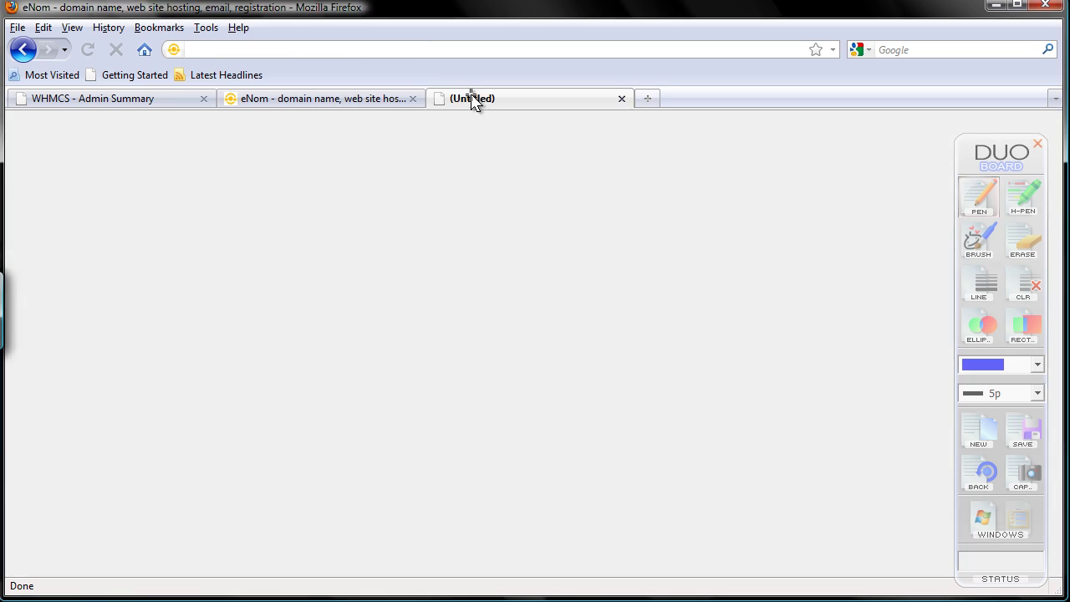
pyautogui.write('w')
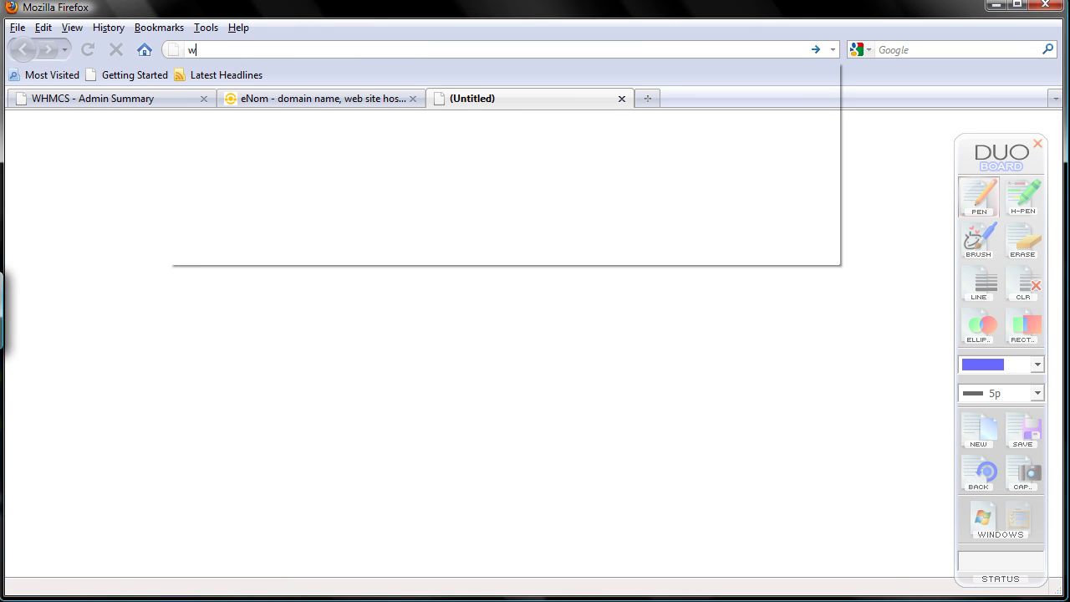
pyautogui.write('ebh')
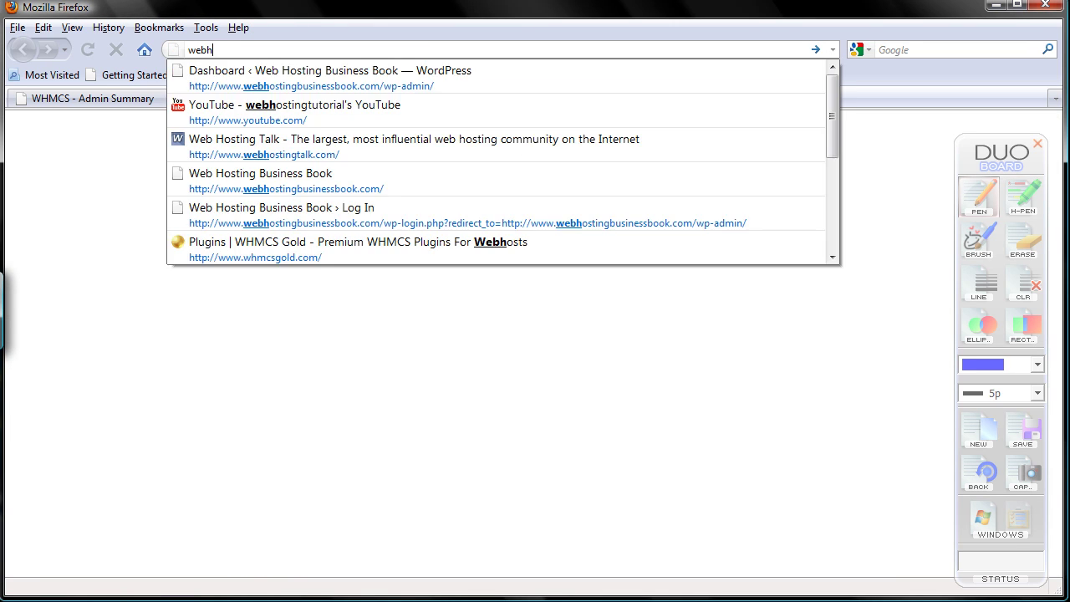
pyautogui.write('iostingbus')
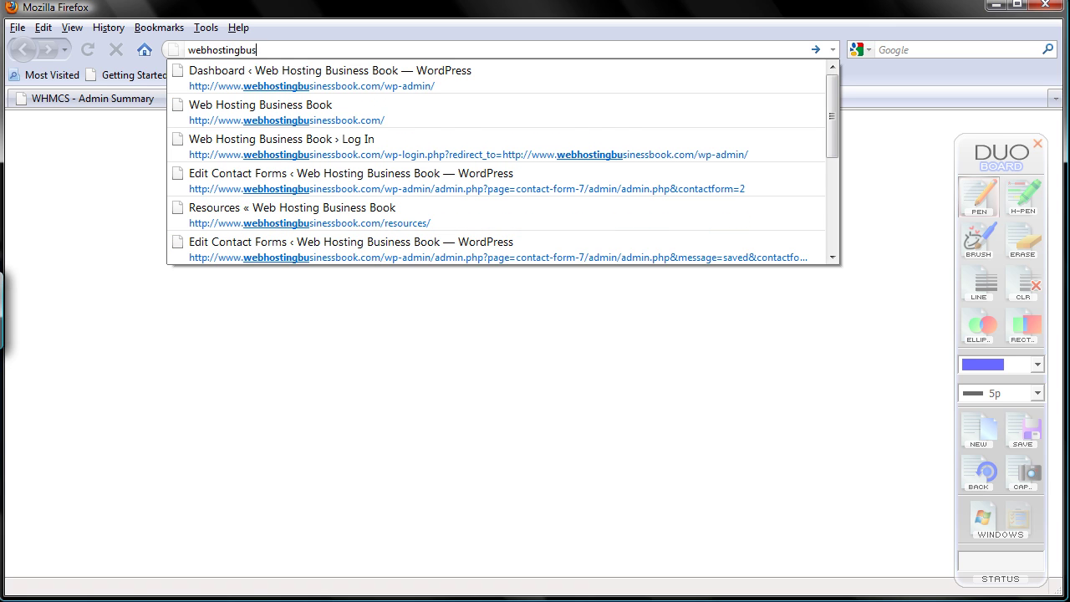
pyautogui.press('Down')
pyautogui.press('Down')
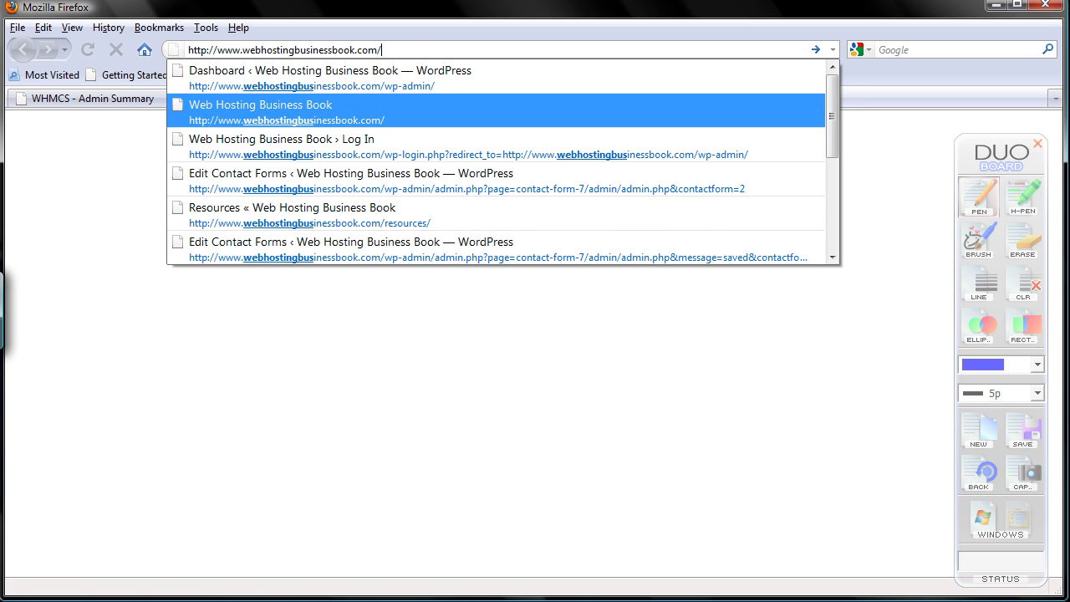
pyautogui.press('Return')
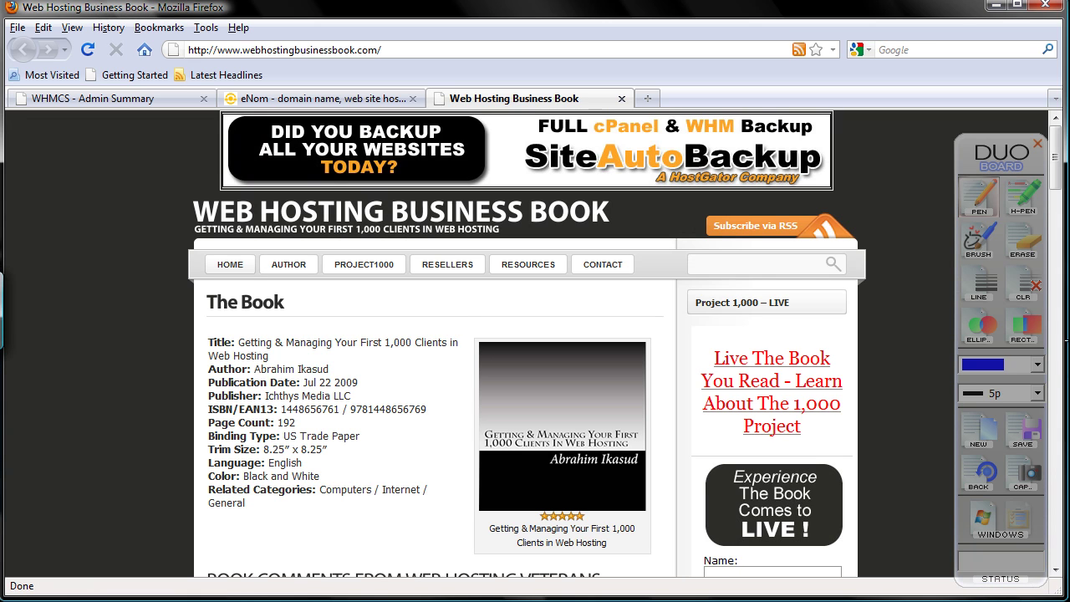
# - Circle the RESOURCES navigation link, then go to the site's Resources page
pyautogui.click(974, 429)
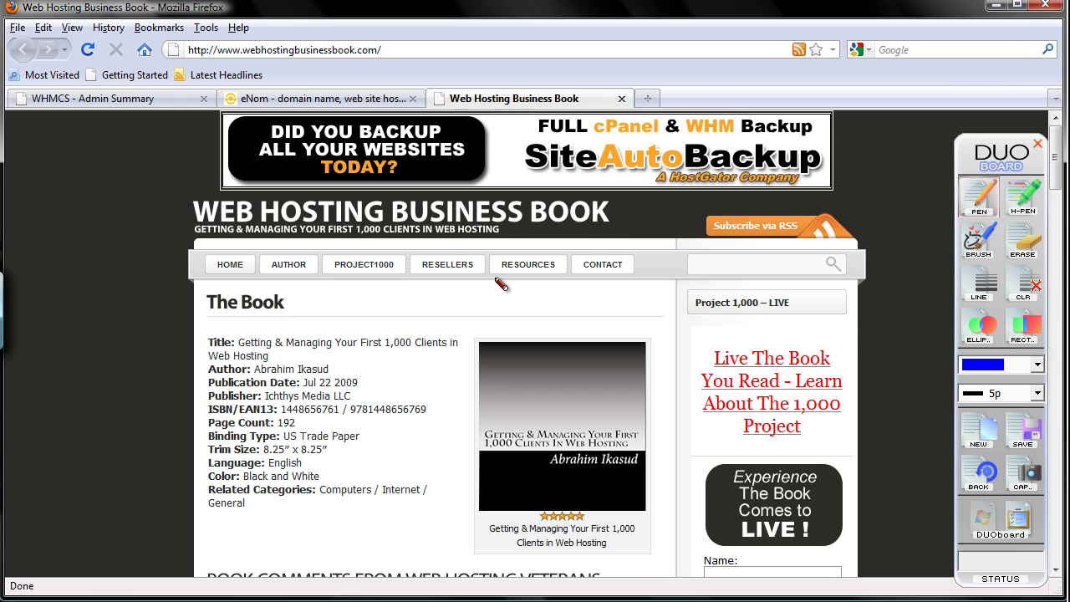
pyautogui.moveTo(499, 282); pyautogui.dragTo(488, 291)
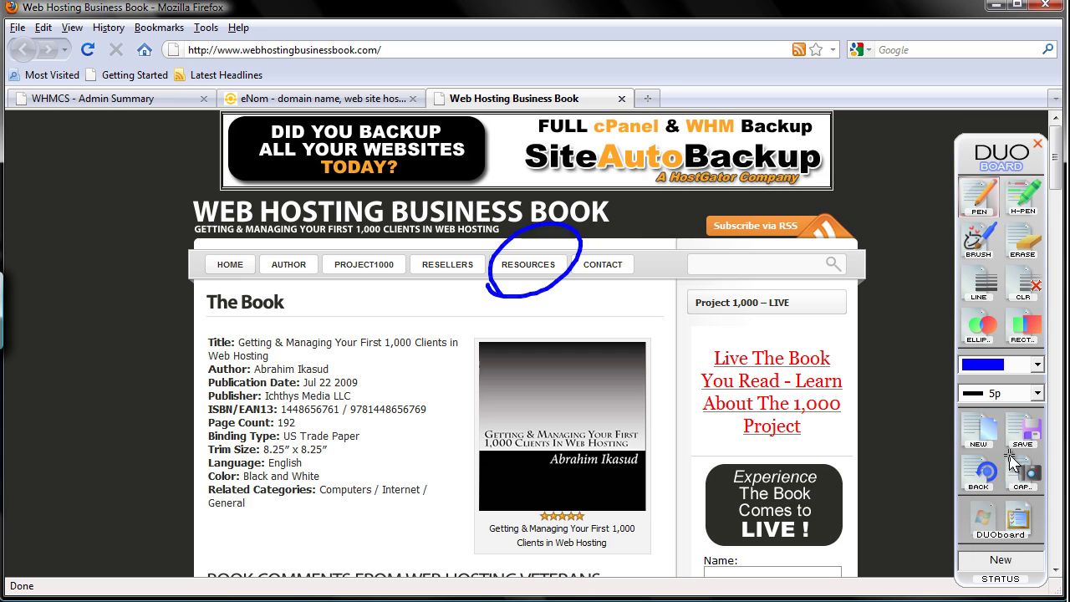
pyautogui.click(990, 518)
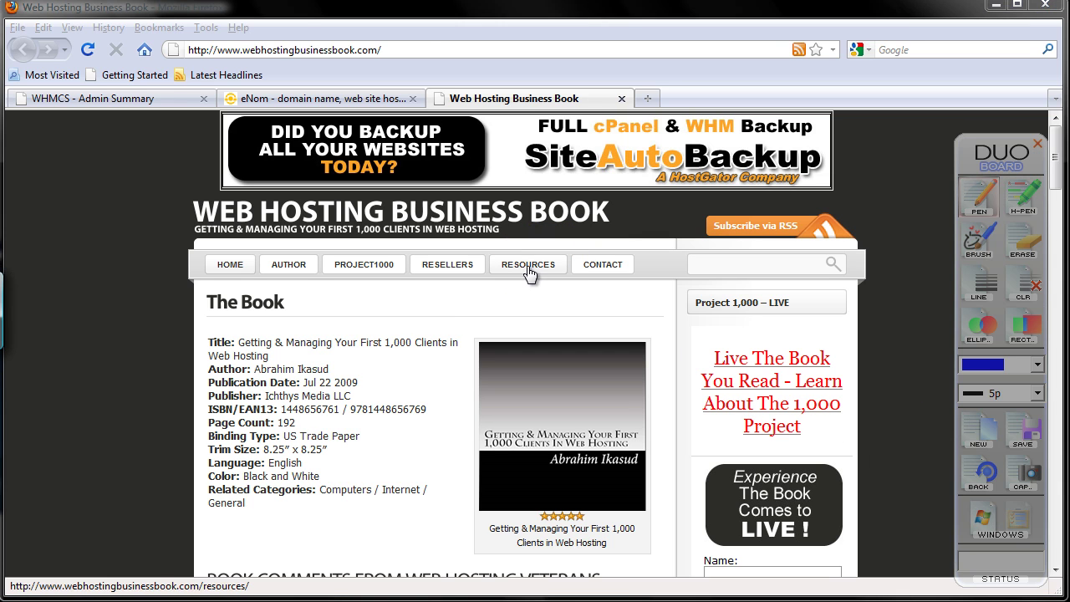
pyautogui.click(527, 266)
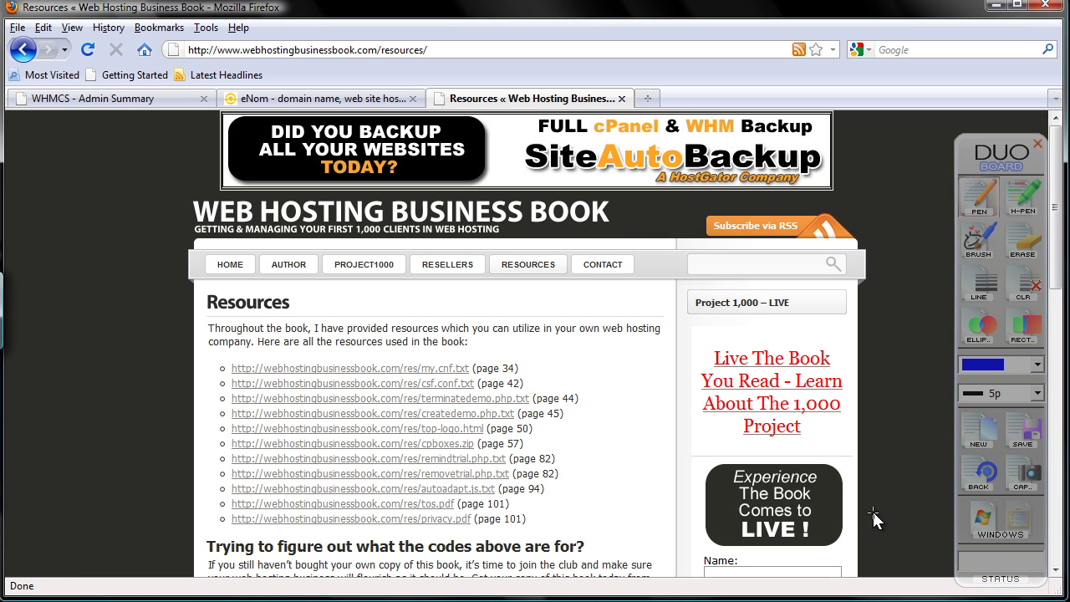
# - Circle the Free Enom Reseller Account Request heading, then scroll to the form's Send button
pyautogui.moveTo(1057, 283); pyautogui.dragTo(1058, 426)
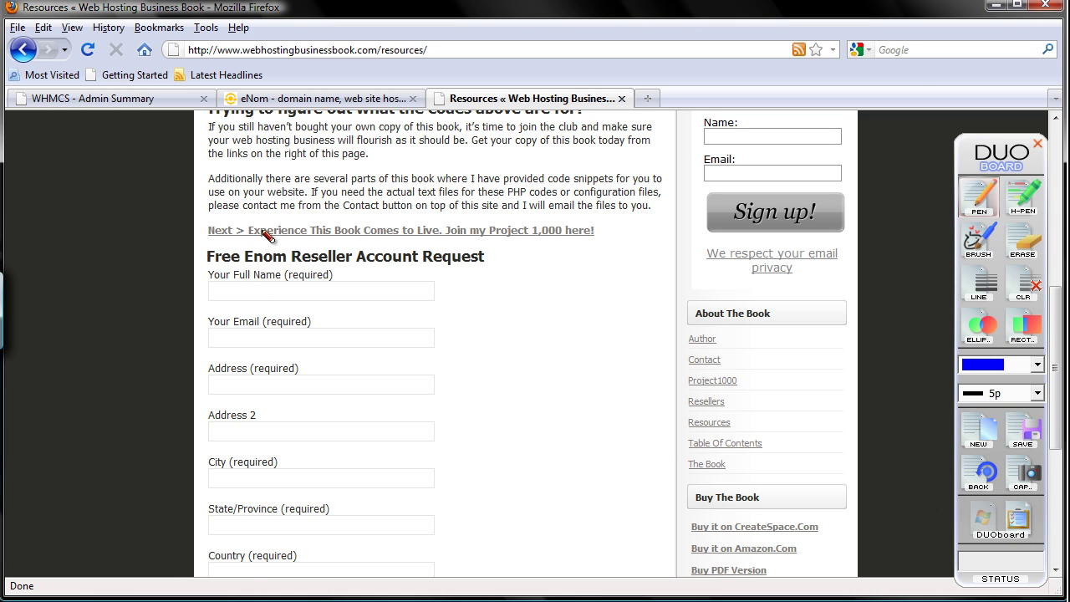
pyautogui.moveTo(266, 237); pyautogui.dragTo(214, 226)
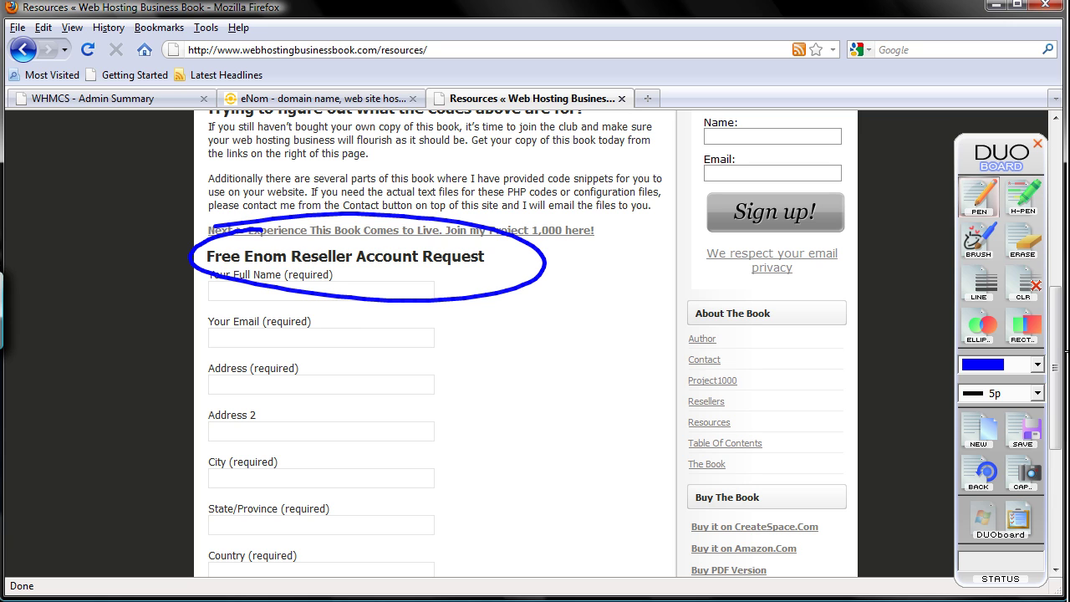
pyautogui.click(979, 430)
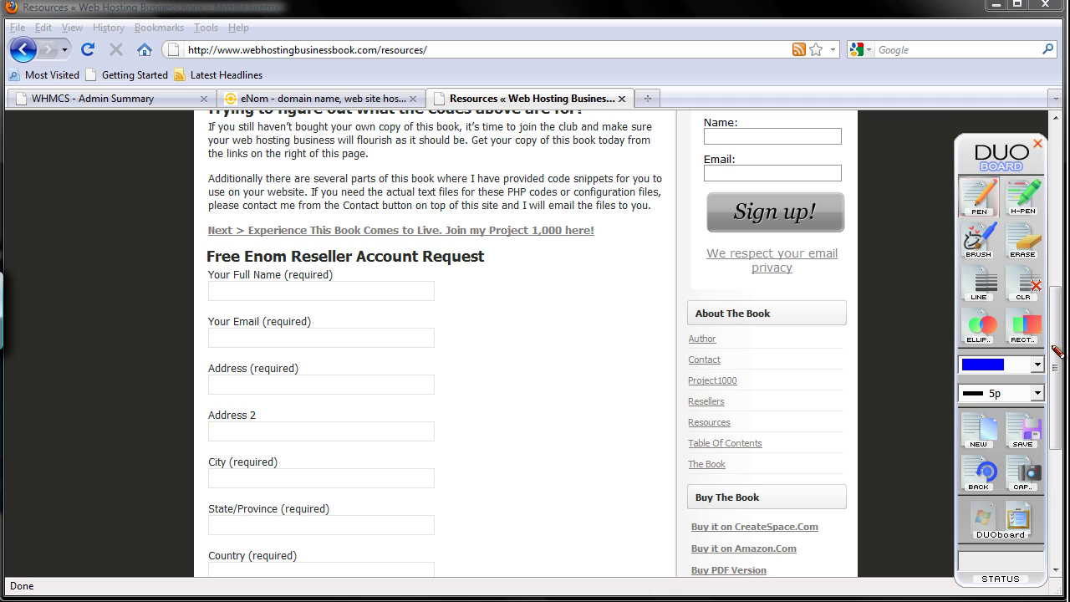
pyautogui.click(1007, 514)
pyautogui.moveTo(1054, 401); pyautogui.dragTo(1057, 502)
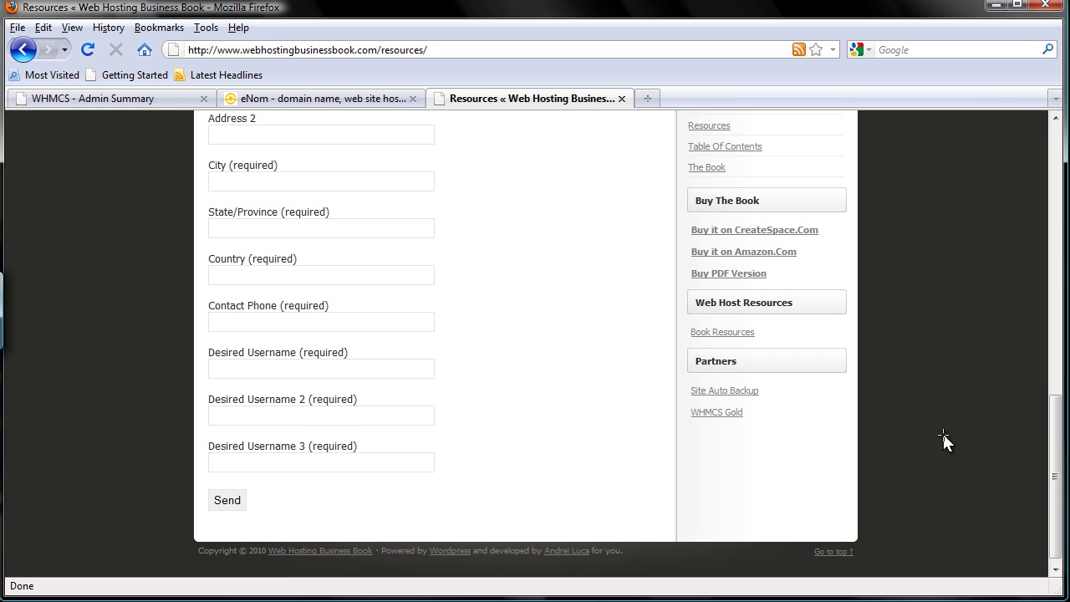
# - Circle the form's Send button, clear it, and scroll back to the page top
pyautogui.moveTo(203, 506); pyautogui.dragTo(213, 526)
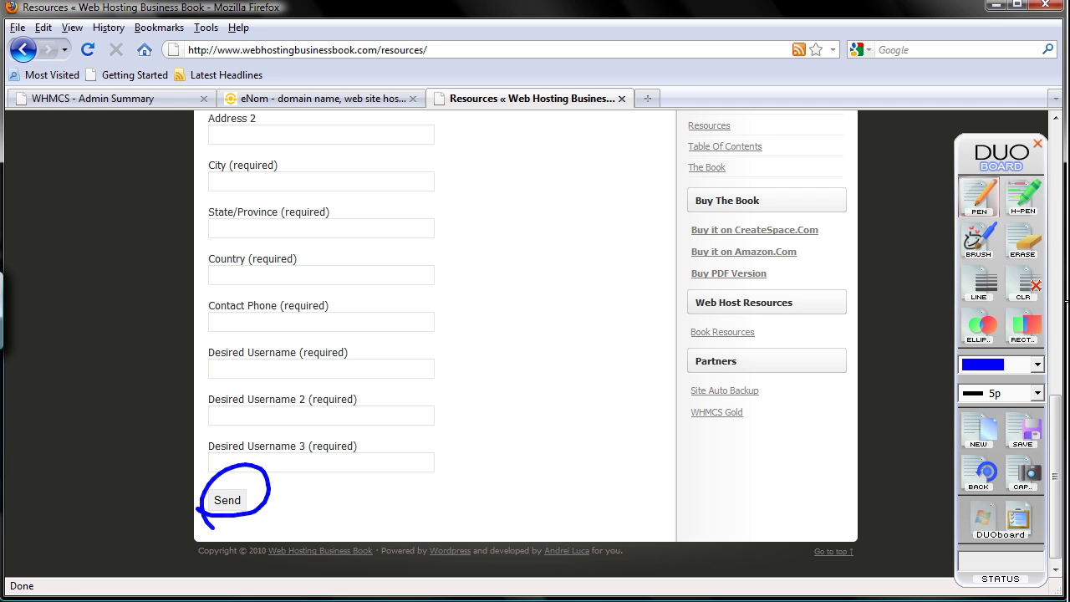
pyautogui.click(990, 520)
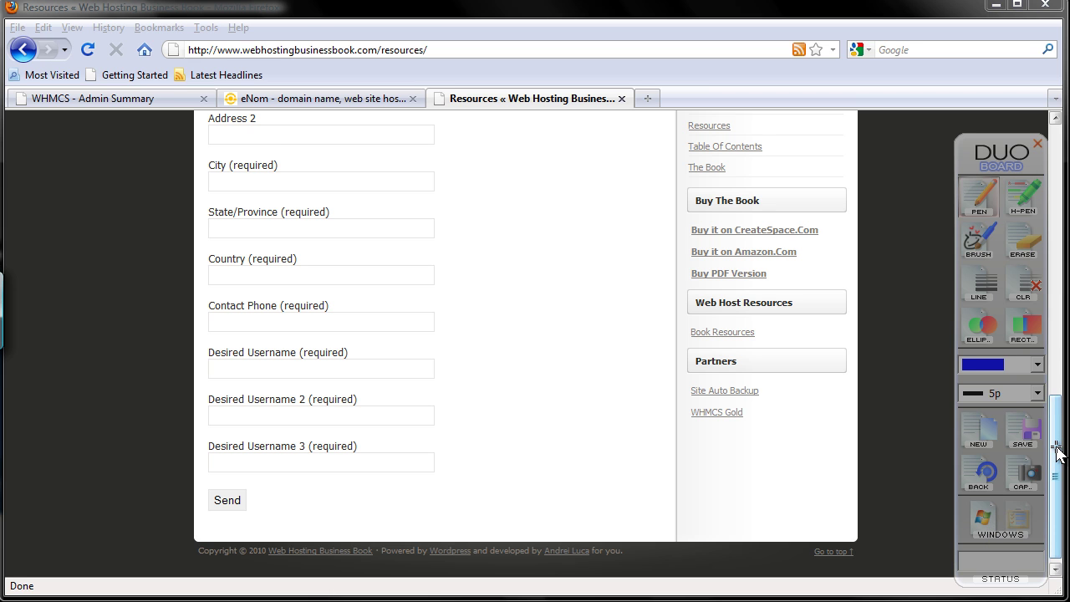
pyautogui.moveTo(1053, 443); pyautogui.dragTo(1051, 149)
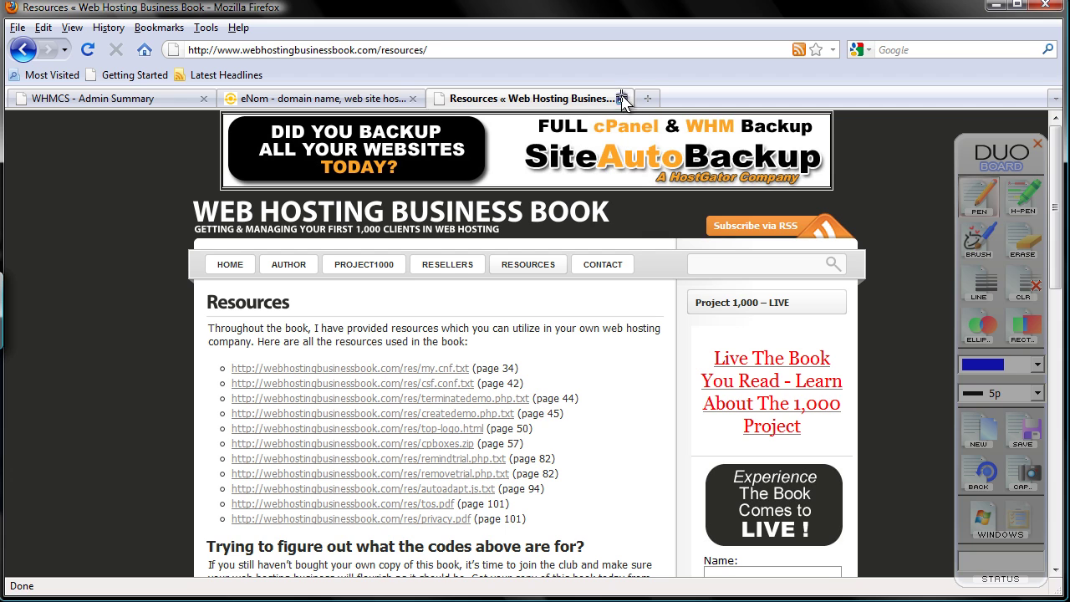
# - Close the Resources tab and bring up eNom's login page with credentials entered
pyautogui.click(622, 98)
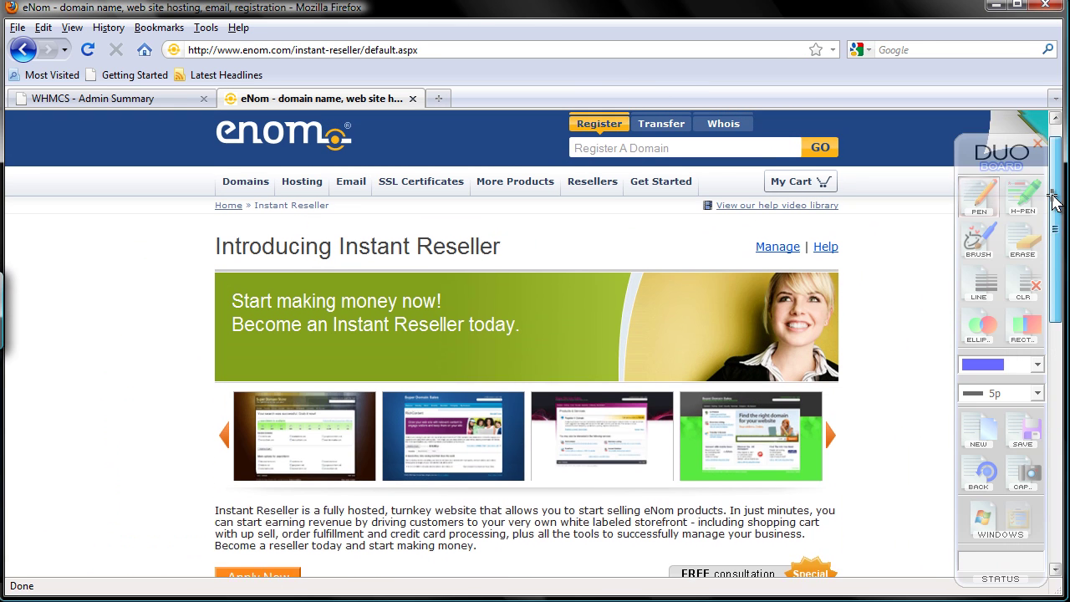
pyautogui.moveTo(1054, 313); pyautogui.dragTo(1054, 196)
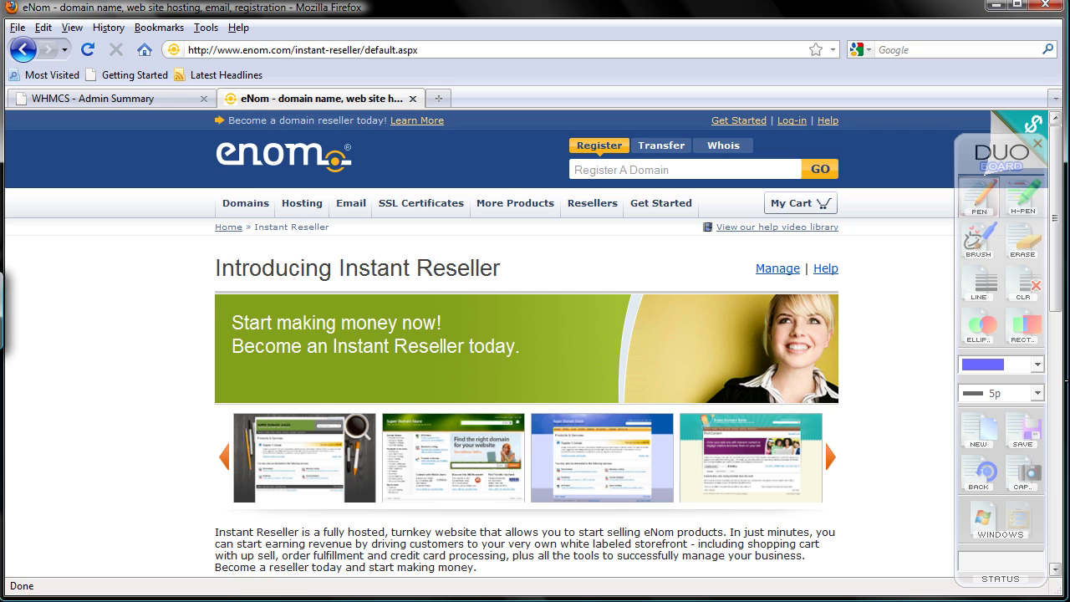
pyautogui.click(789, 121)
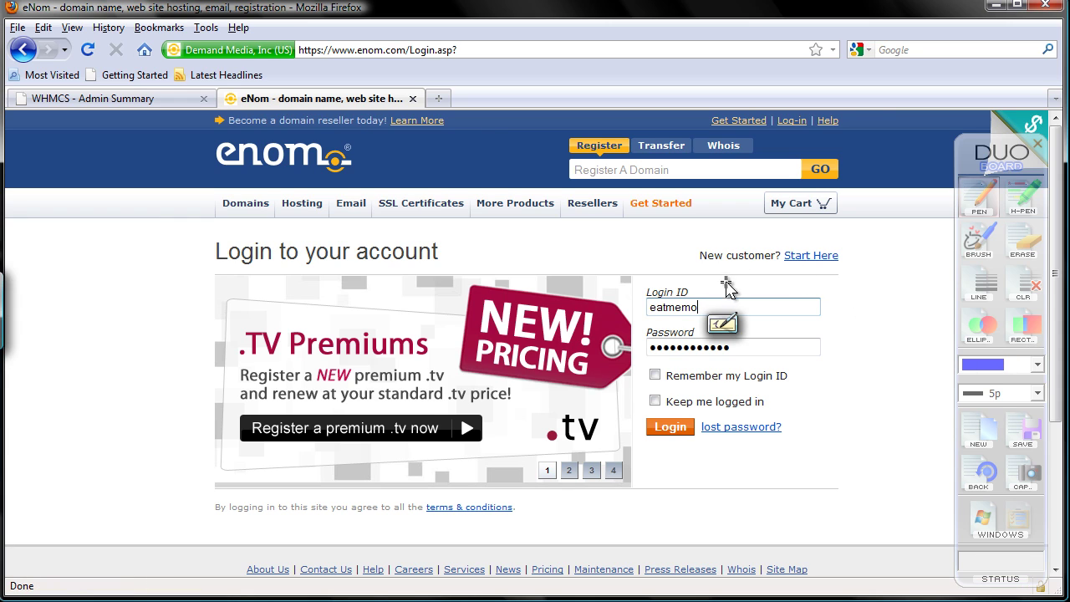
pyautogui.click(735, 344)
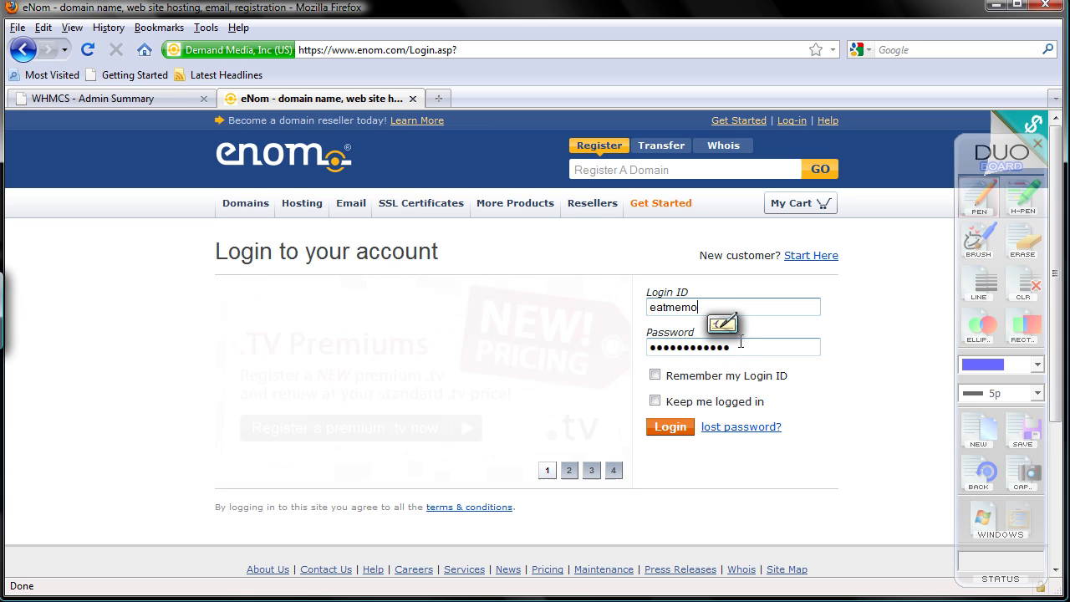
# - Log in to eNom and frame the top account links with a green rectangle
pyautogui.click(672, 427)
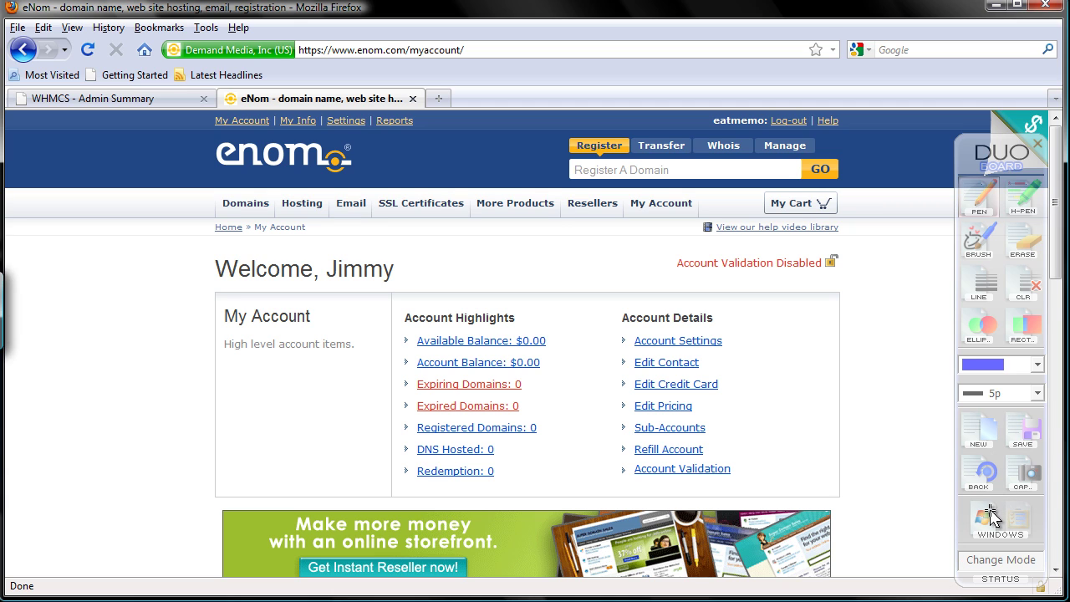
pyautogui.click(977, 433)
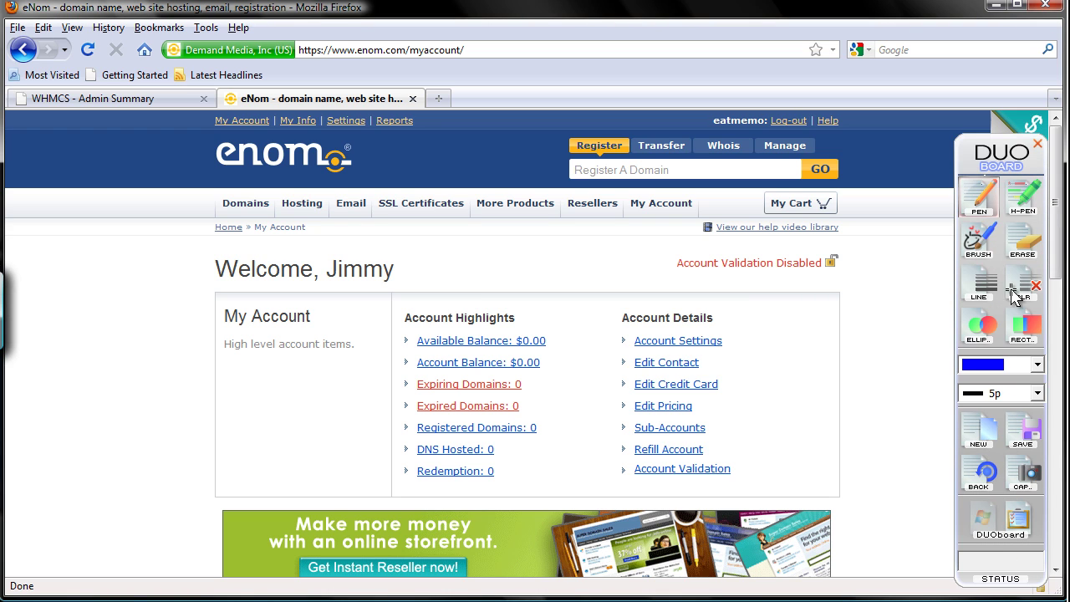
pyautogui.click(1024, 327)
pyautogui.click(1003, 364)
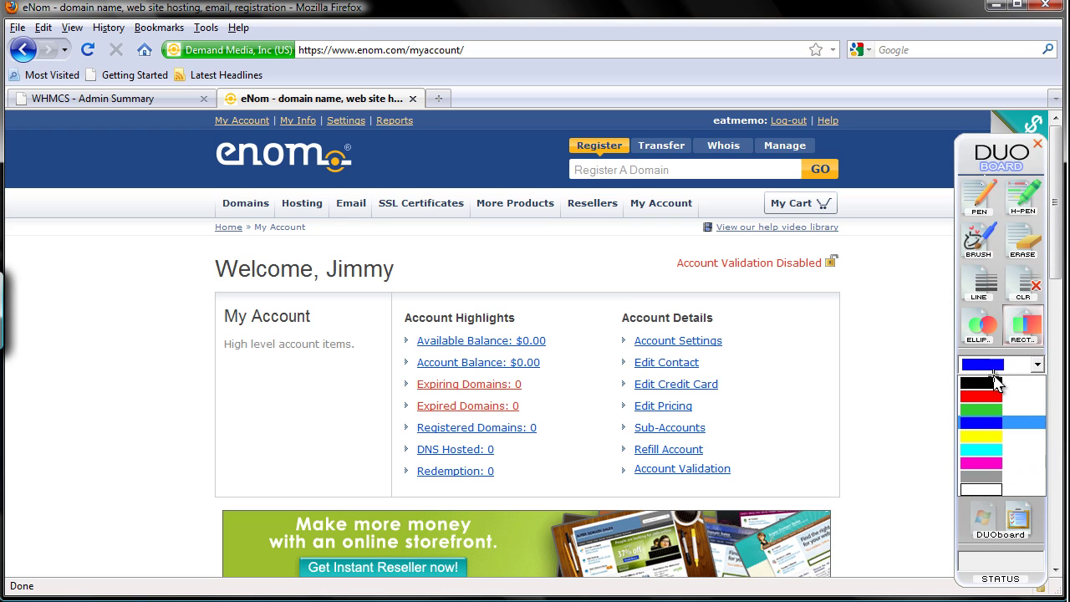
pyautogui.click(989, 408)
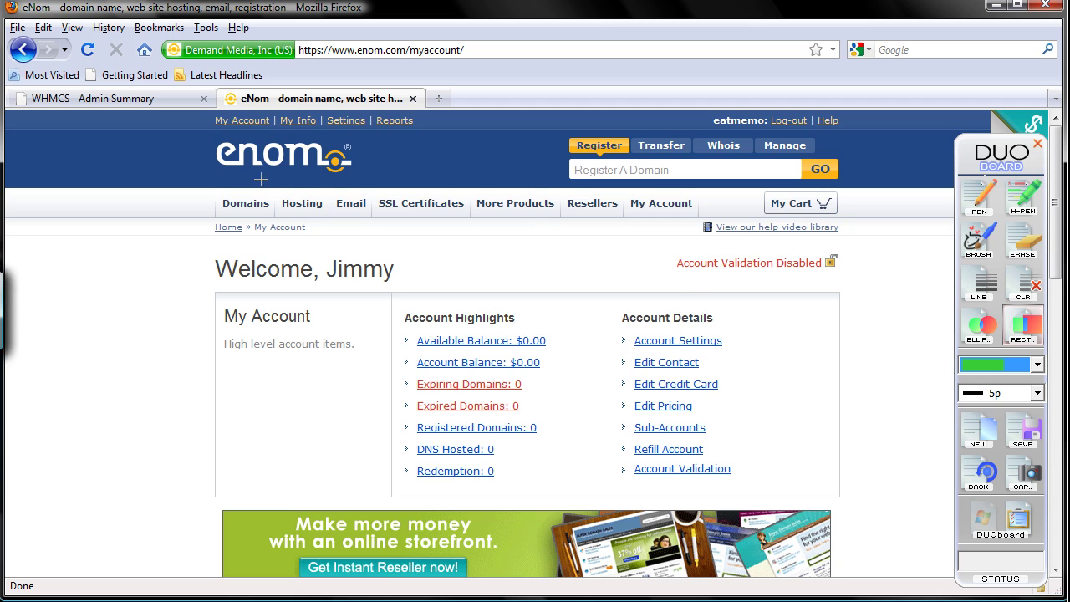
pyautogui.moveTo(202, 90); pyautogui.dragTo(426, 140)
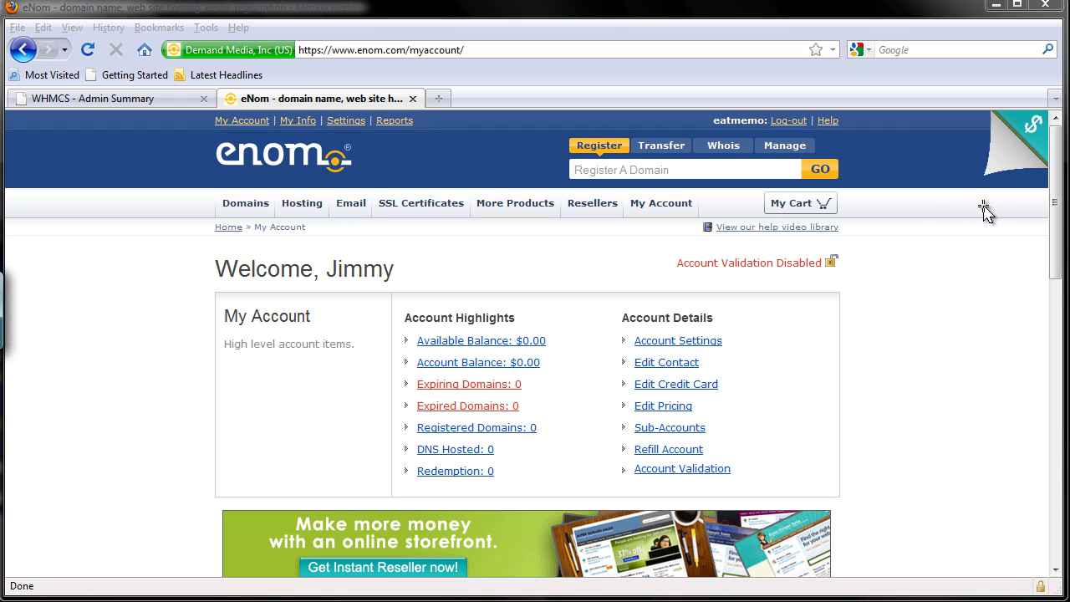
# - Circle the Settings link in blue, then clear the annotations
pyautogui.click(985, 202)
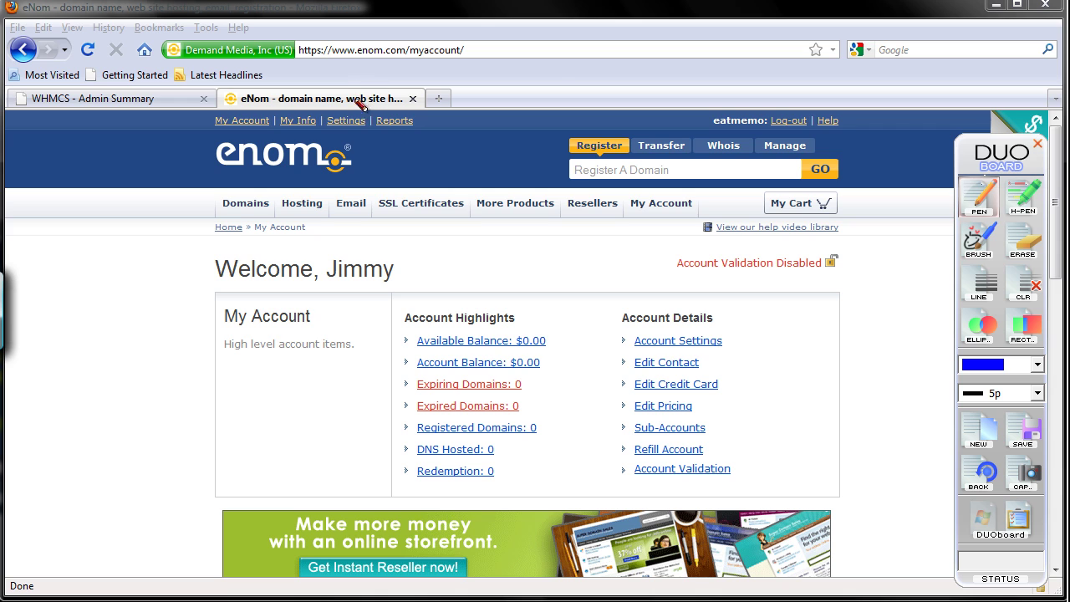
pyautogui.moveTo(357, 103); pyautogui.dragTo(344, 106)
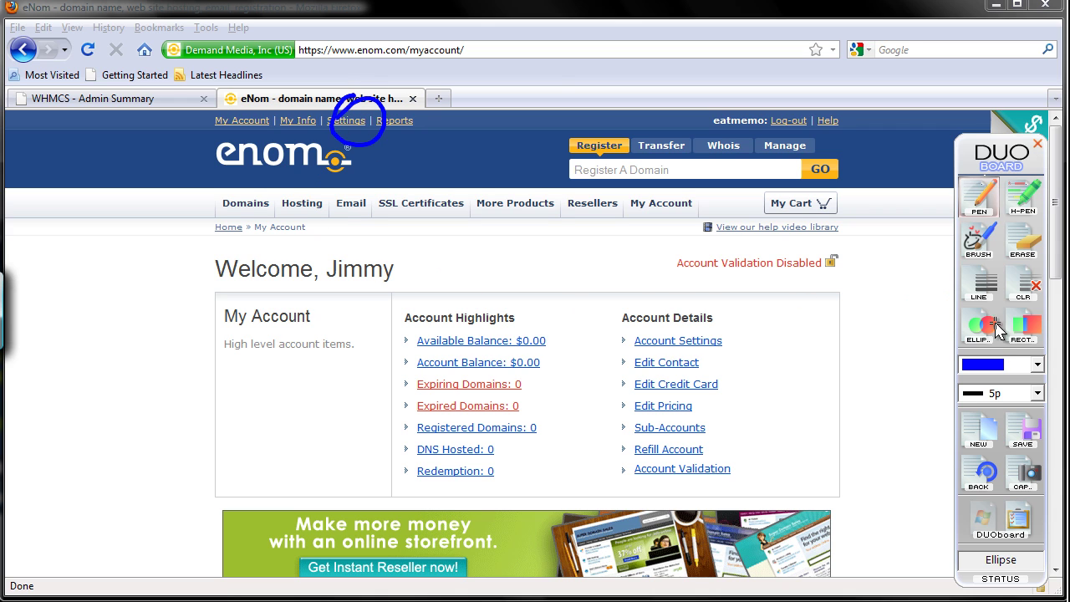
pyautogui.click(971, 423)
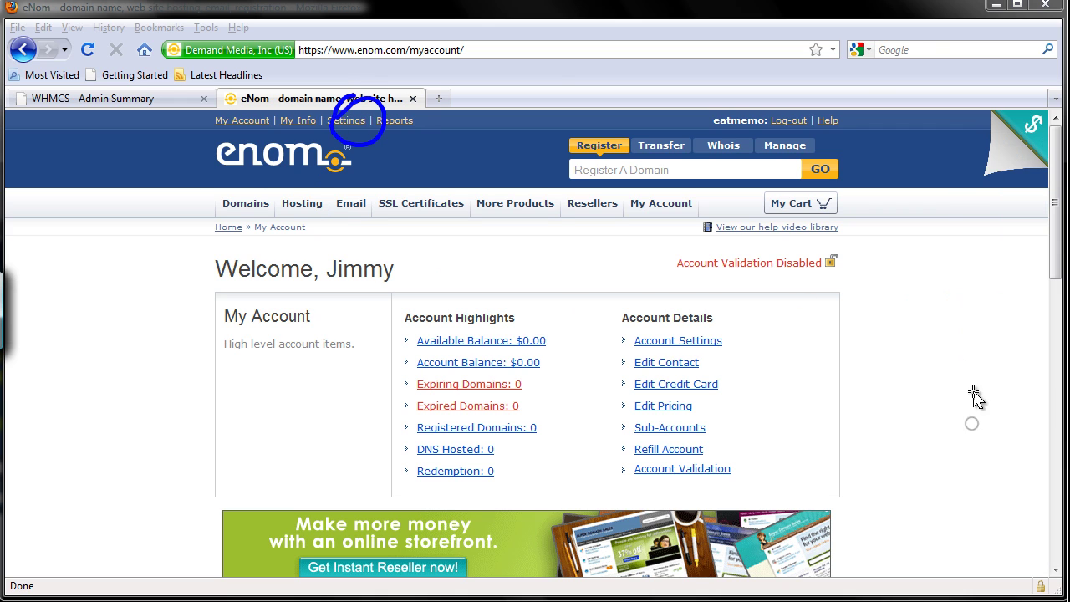
pyautogui.rightClick(350, 121)
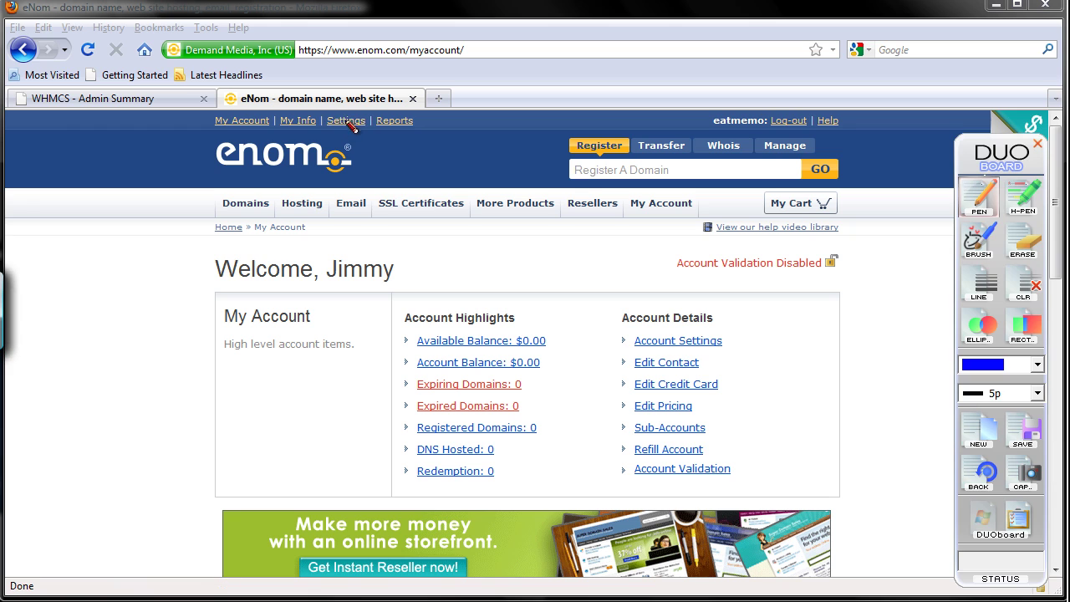
pyautogui.click(999, 513)
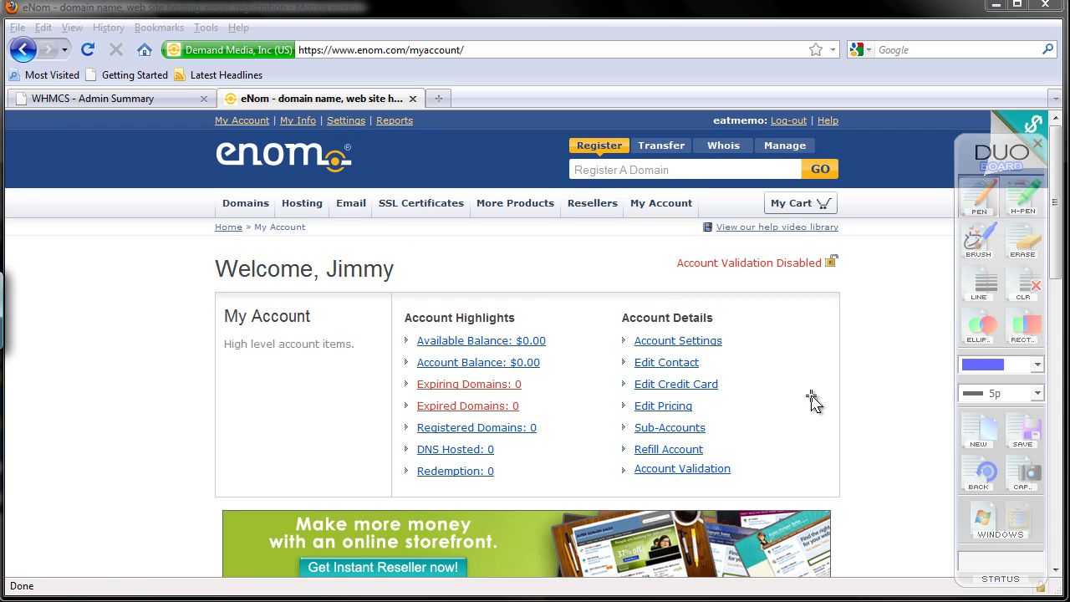
# - Go to the account Settings page and scroll down
pyautogui.click(347, 122)
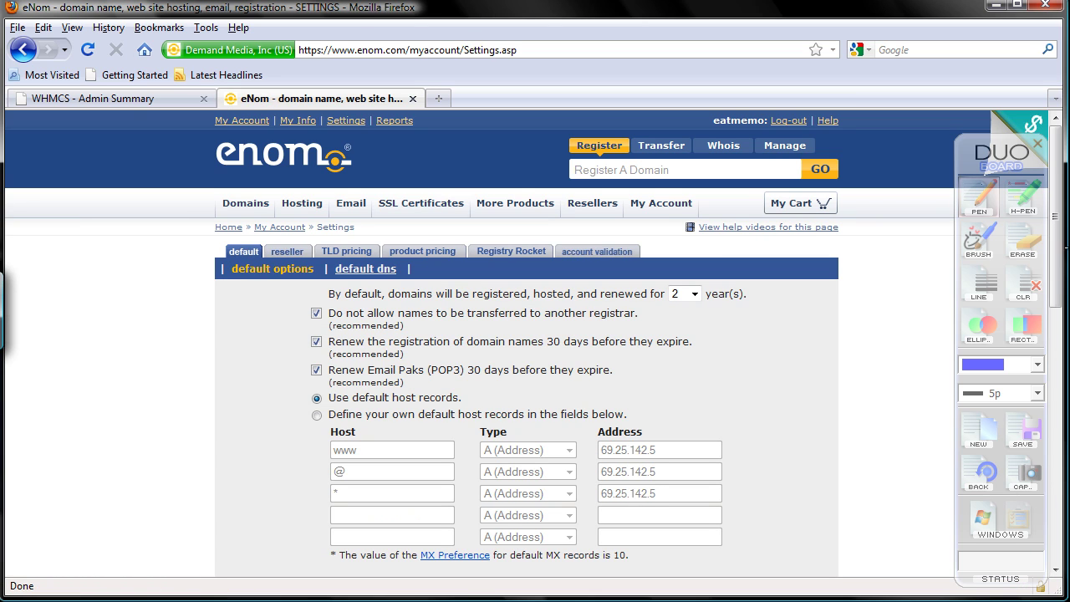
pyautogui.scroll(-1, 1057, 287)
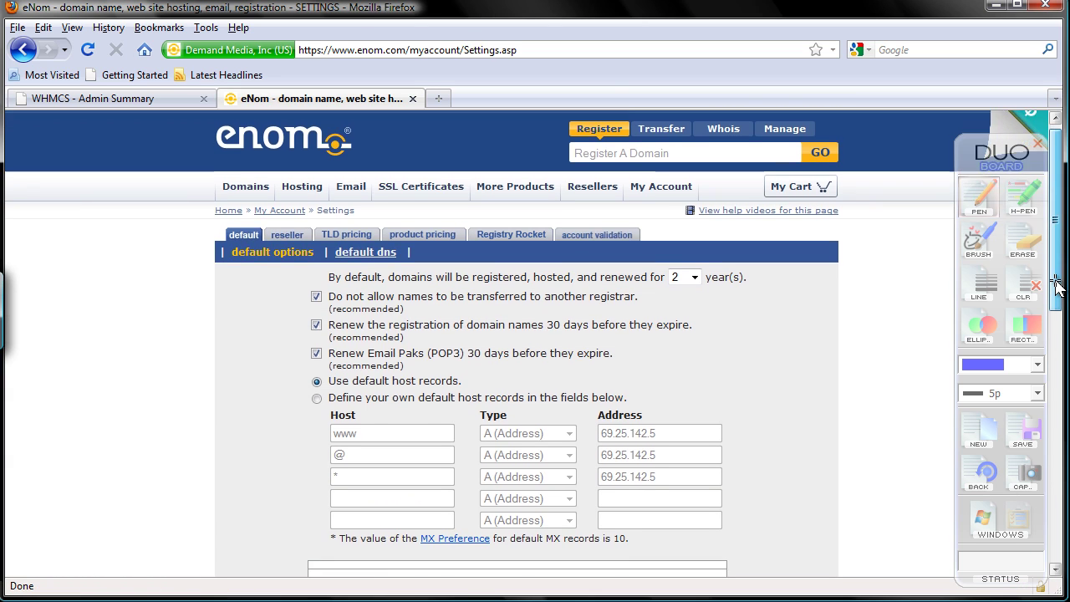
pyautogui.scroll(-2, 1057, 286)
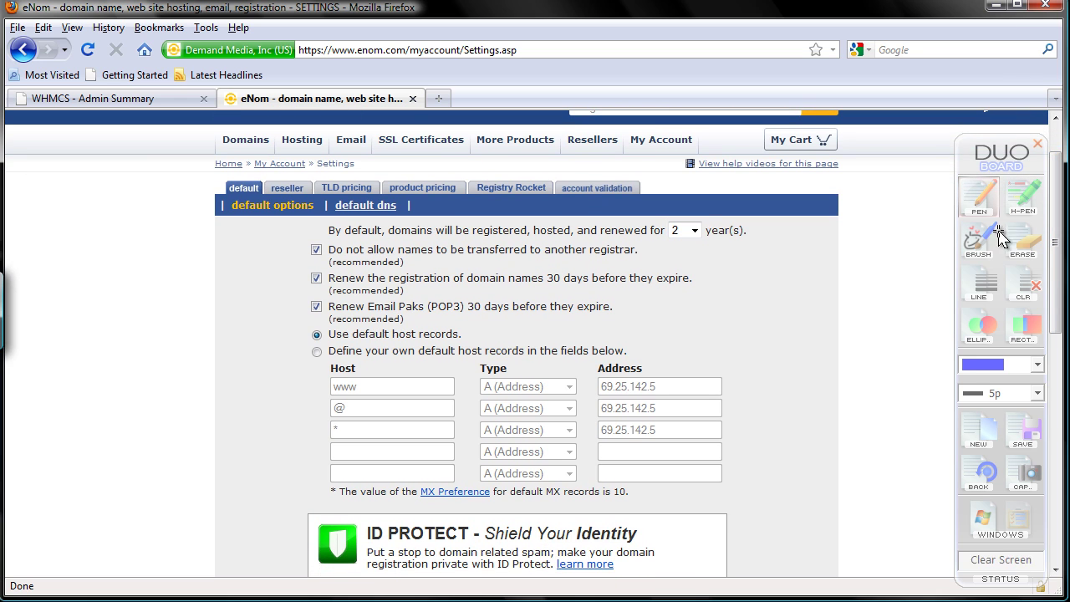
# - Draw a green rectangle around the settings section names
pyautogui.click(985, 428)
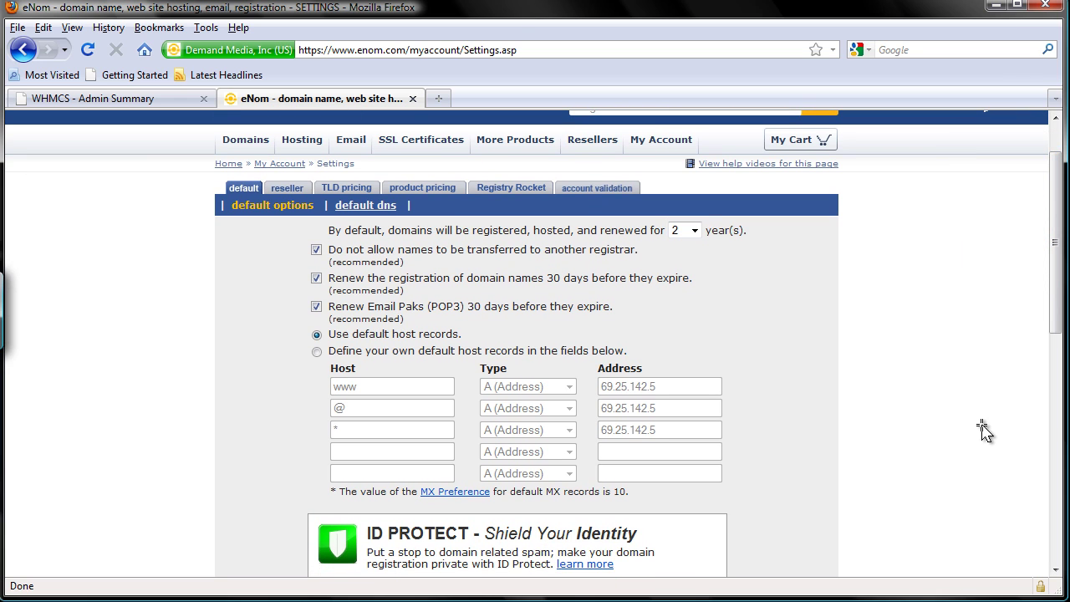
pyautogui.click(984, 428)
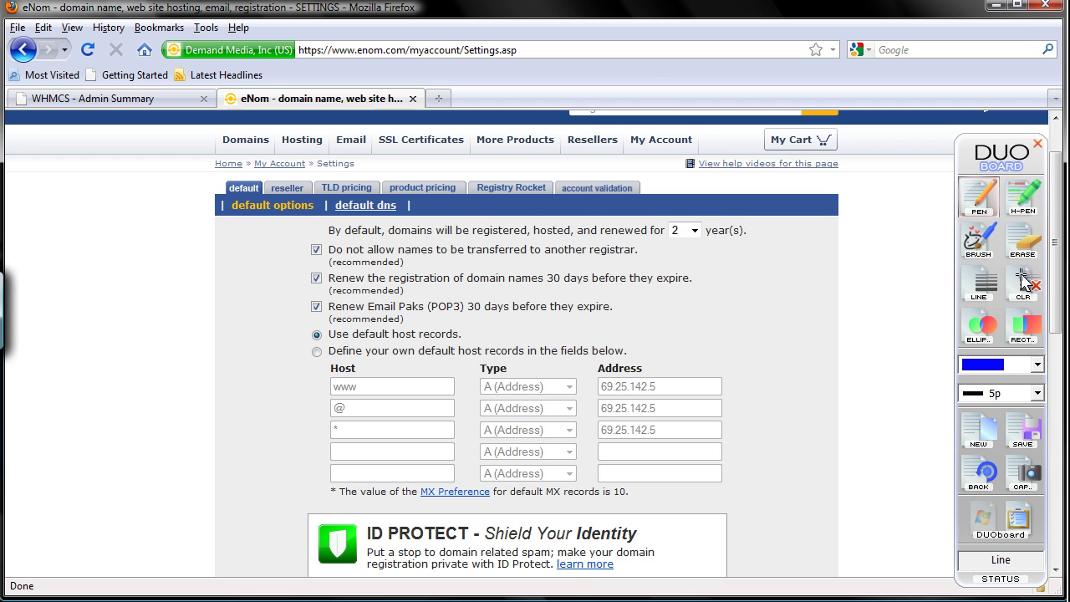
pyautogui.click(1023, 327)
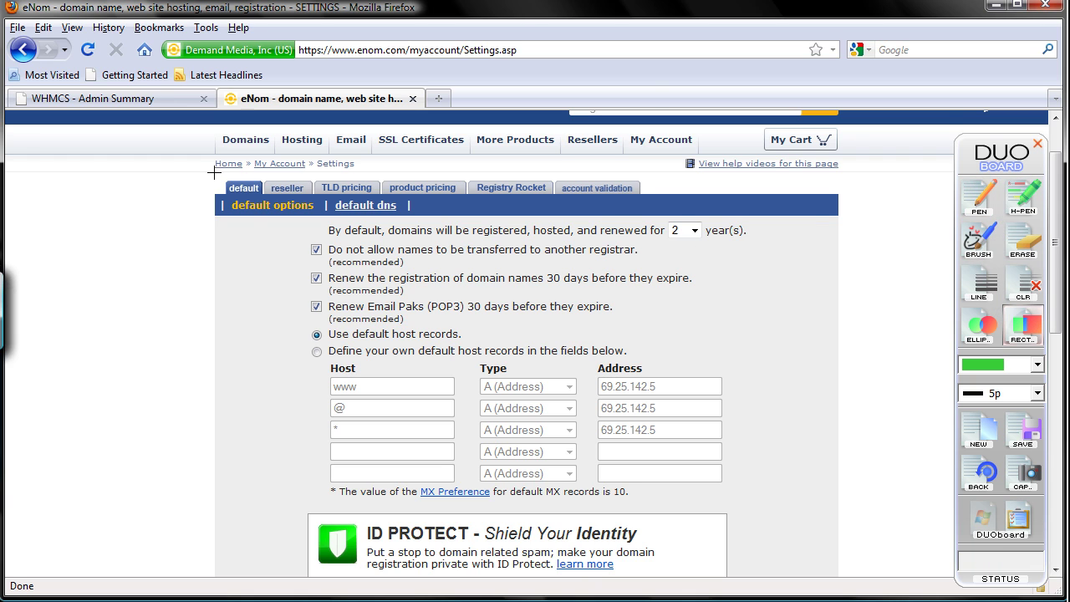
pyautogui.moveTo(214, 173); pyautogui.dragTo(646, 195)
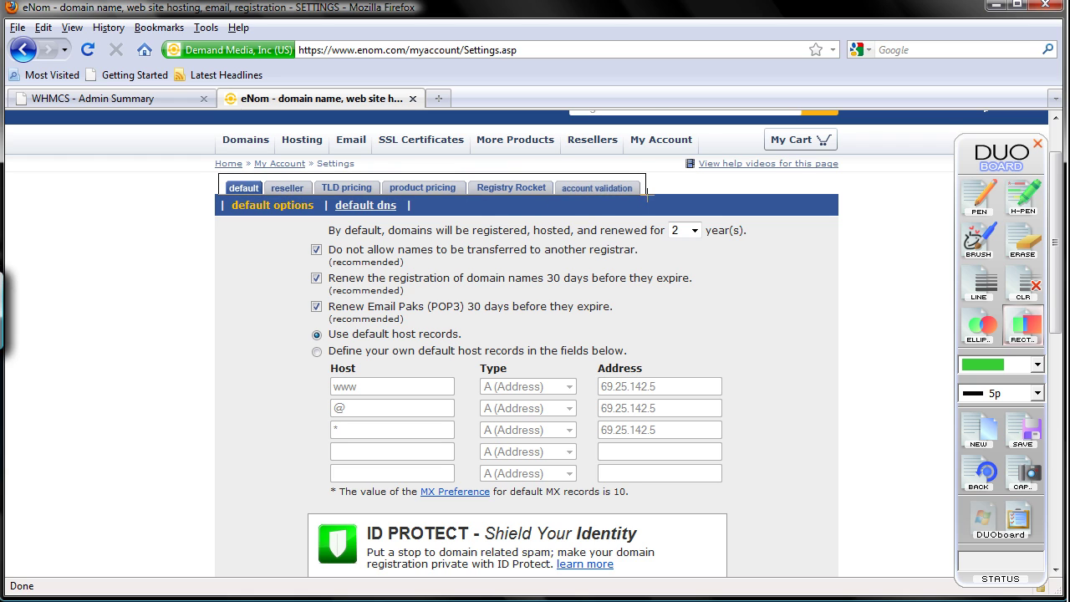
pyautogui.moveTo(647, 195); pyautogui.dragTo(646, 198)
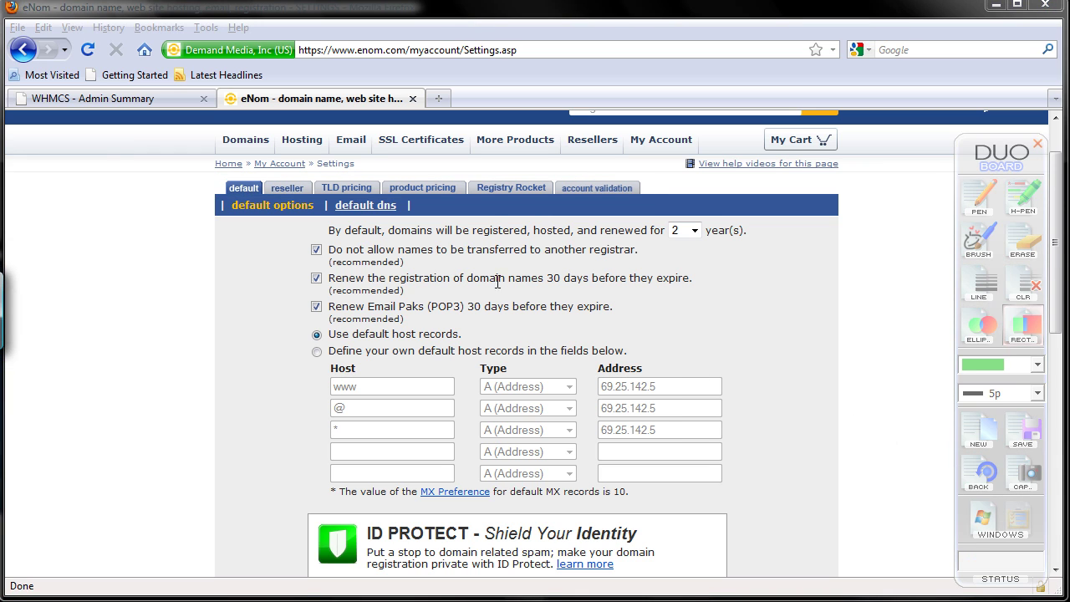
# - Go to the TLD pricing table and trial a blue circle on the Your Cost heading
pyautogui.click(345, 186)
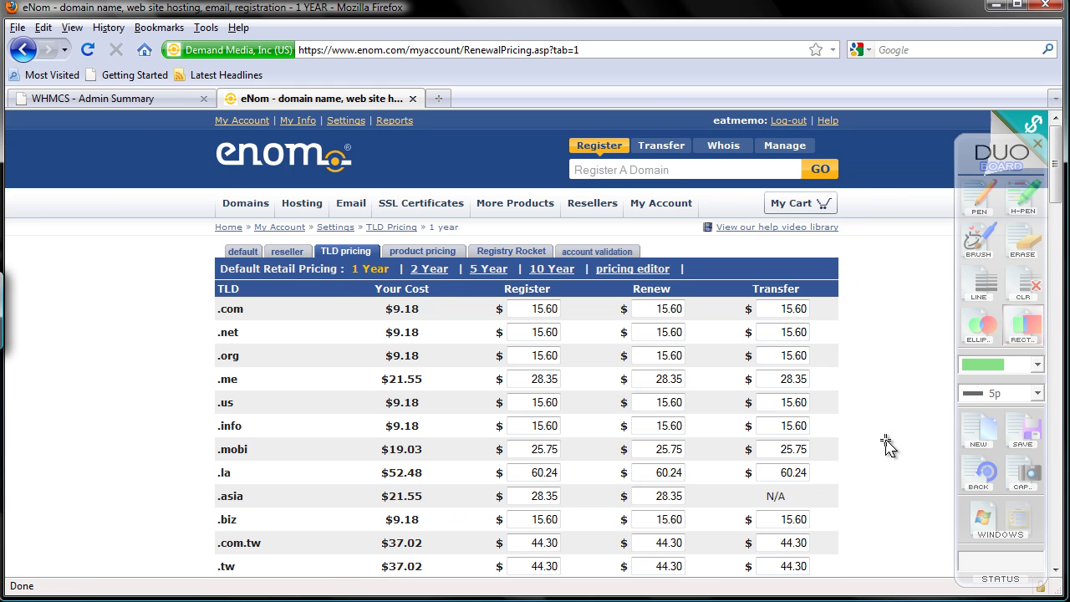
pyautogui.moveTo(1057, 186); pyautogui.dragTo(1060, 206)
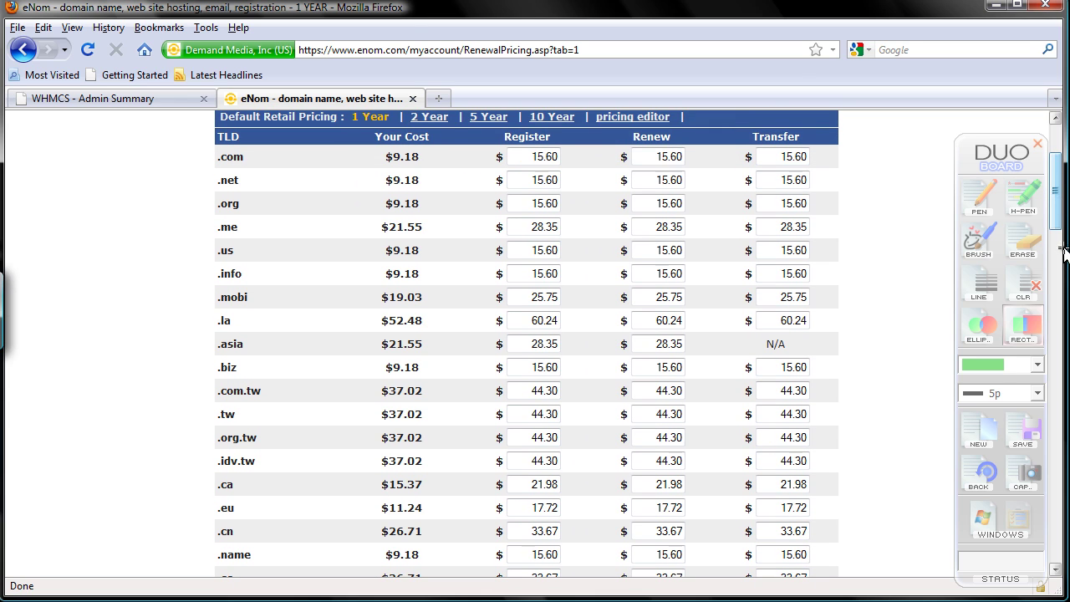
pyautogui.click(979, 437)
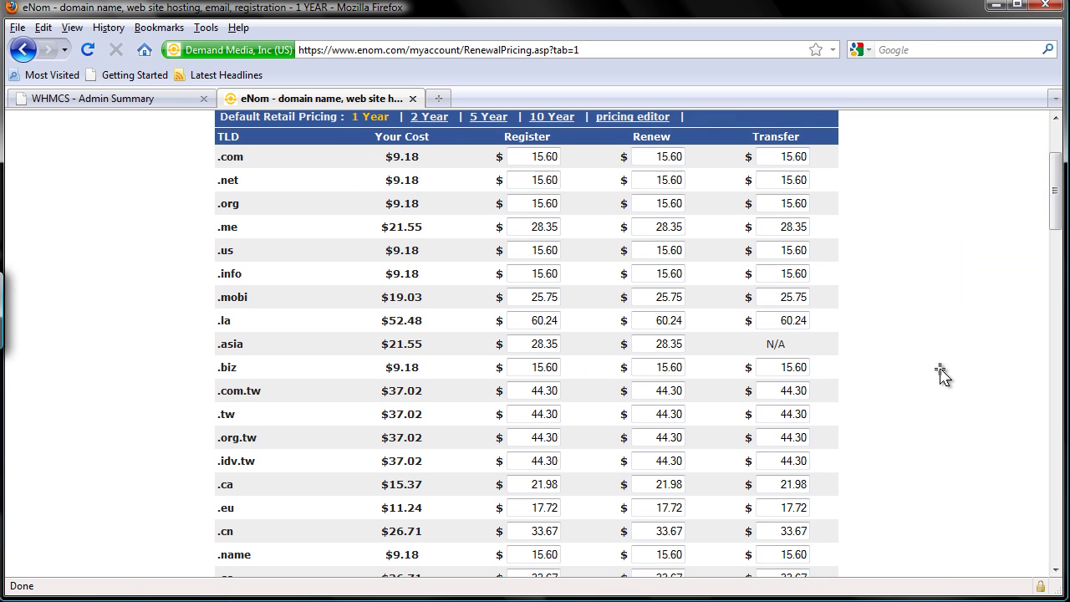
pyautogui.click(984, 207)
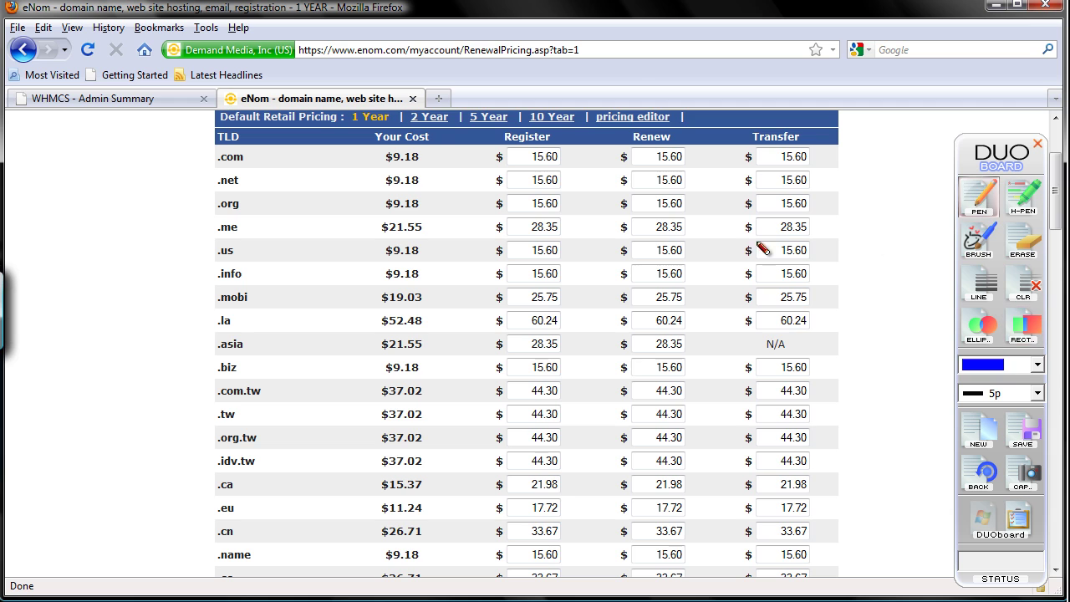
pyautogui.moveTo(383, 132)
pyautogui.mouseDown()
pyautogui.moveTo(442, 144)
pyautogui.moveTo(433, 119)
pyautogui.mouseUp()
pyautogui.click(981, 435)
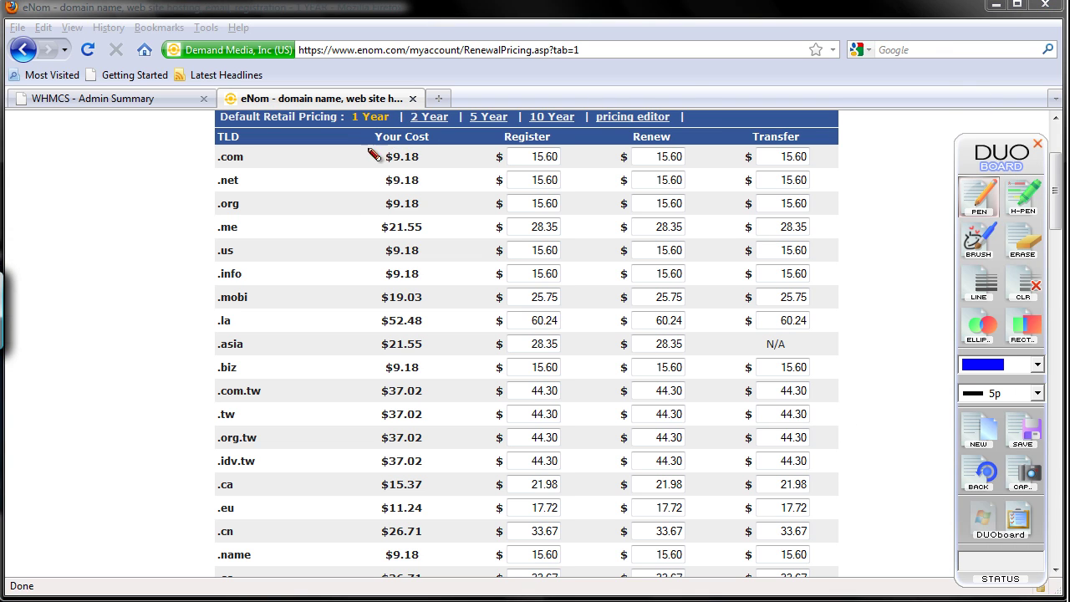
# - Loop the Your Cost, TLD, Register, Renew and Transfer columns in blue
pyautogui.moveTo(368, 127)
pyautogui.mouseDown()
pyautogui.moveTo(375, 429)
pyautogui.moveTo(418, 585)
pyautogui.moveTo(461, 368)
pyautogui.moveTo(438, 135)
pyautogui.moveTo(384, 127)
pyautogui.mouseUp()
pyautogui.moveTo(206, 136); pyautogui.dragTo(187, 230)
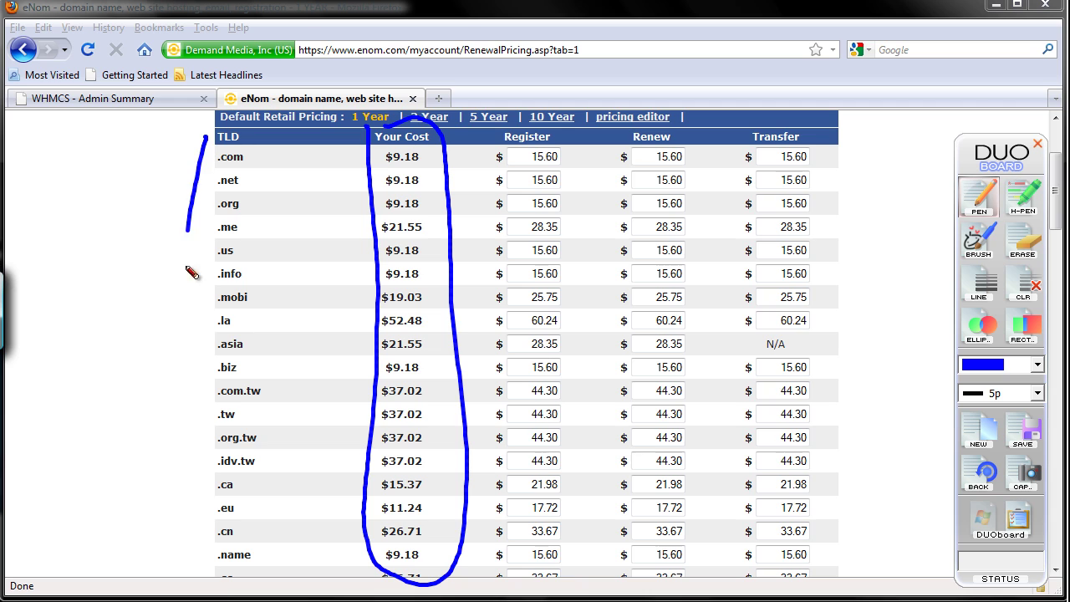
pyautogui.moveTo(189, 269)
pyautogui.mouseDown()
pyautogui.moveTo(201, 560)
pyautogui.moveTo(310, 460)
pyautogui.moveTo(255, 133)
pyautogui.moveTo(214, 135)
pyautogui.mouseUp()
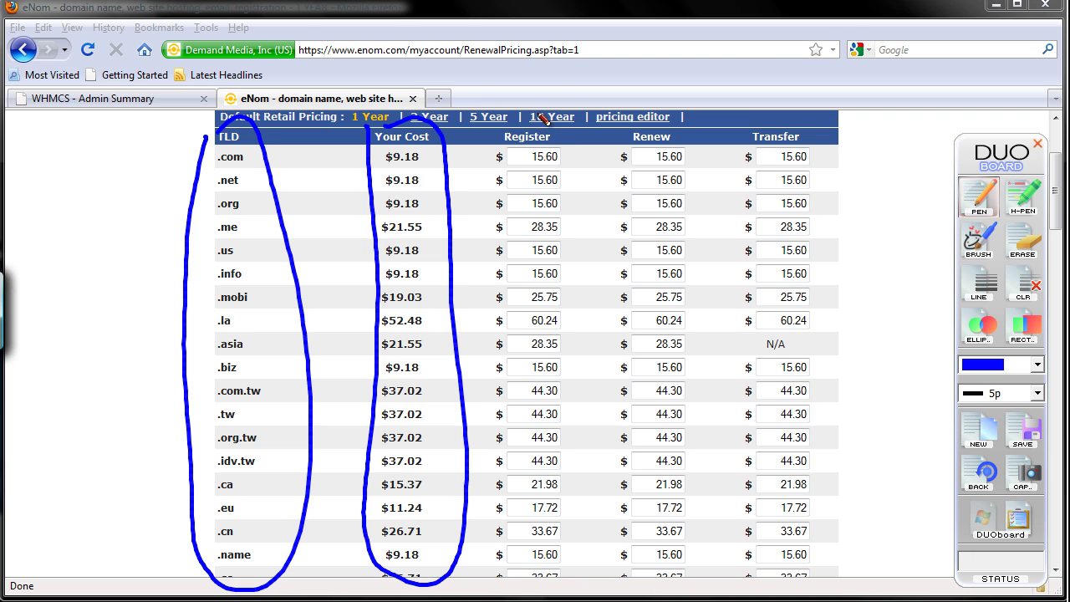
pyautogui.moveTo(543, 122)
pyautogui.mouseDown()
pyautogui.moveTo(489, 152)
pyautogui.moveTo(489, 412)
pyautogui.moveTo(528, 591)
pyautogui.moveTo(610, 398)
pyautogui.moveTo(555, 134)
pyautogui.moveTo(520, 109)
pyautogui.mouseUp()
pyautogui.moveTo(624, 127)
pyautogui.mouseDown()
pyautogui.moveTo(616, 477)
pyautogui.moveTo(673, 585)
pyautogui.moveTo(716, 335)
pyautogui.moveTo(636, 105)
pyautogui.mouseUp()
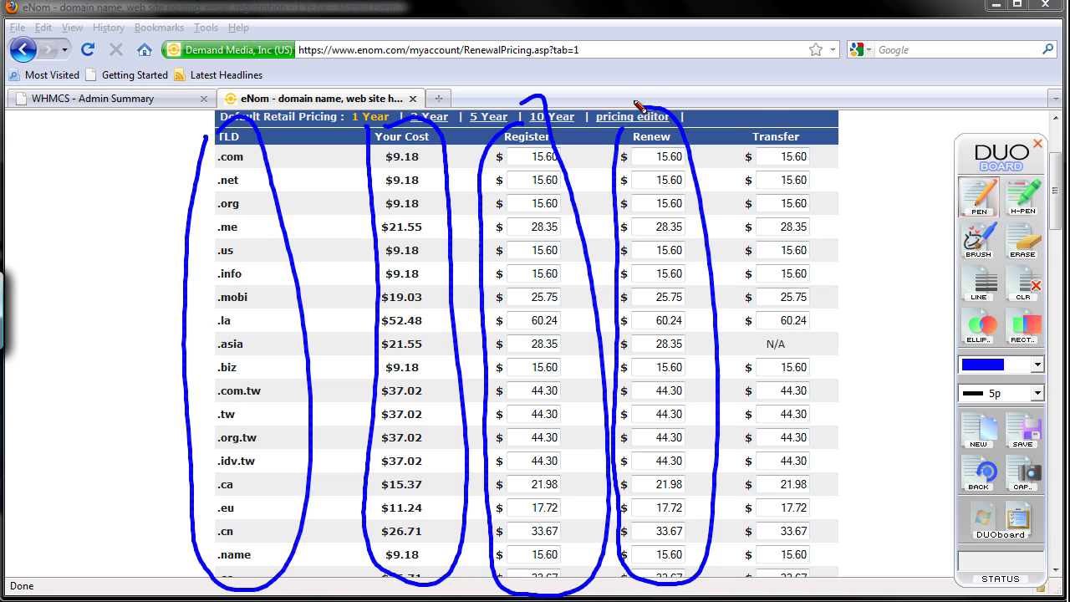
pyautogui.moveTo(733, 140)
pyautogui.mouseDown()
pyautogui.moveTo(720, 401)
pyautogui.moveTo(777, 576)
pyautogui.moveTo(844, 276)
pyautogui.moveTo(786, 112)
pyautogui.mouseUp()
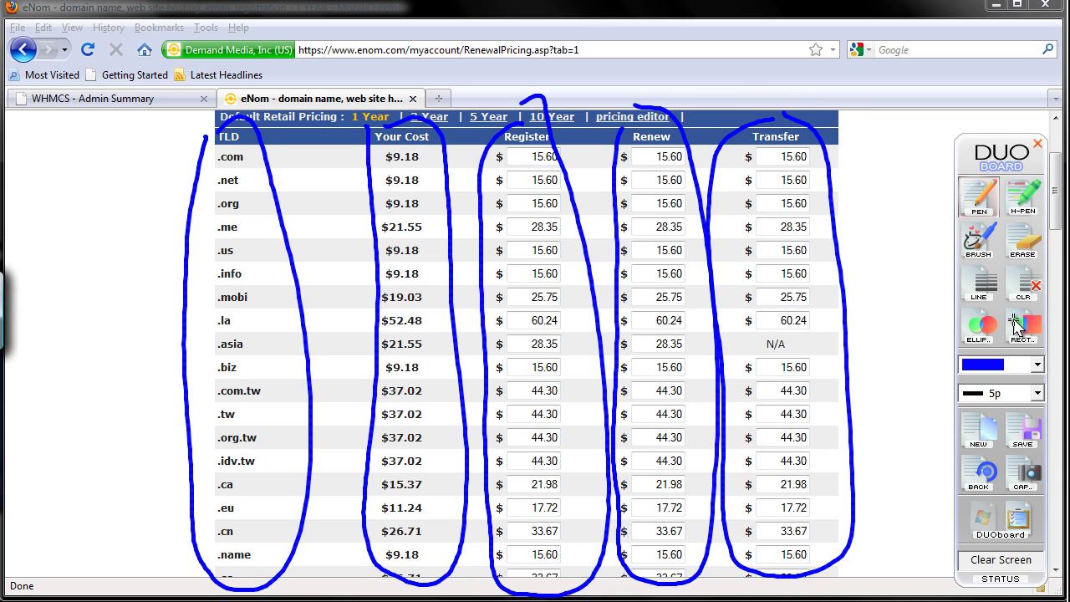
# - Wipe the blue loops and switch the pen colour to red
pyautogui.click(988, 428)
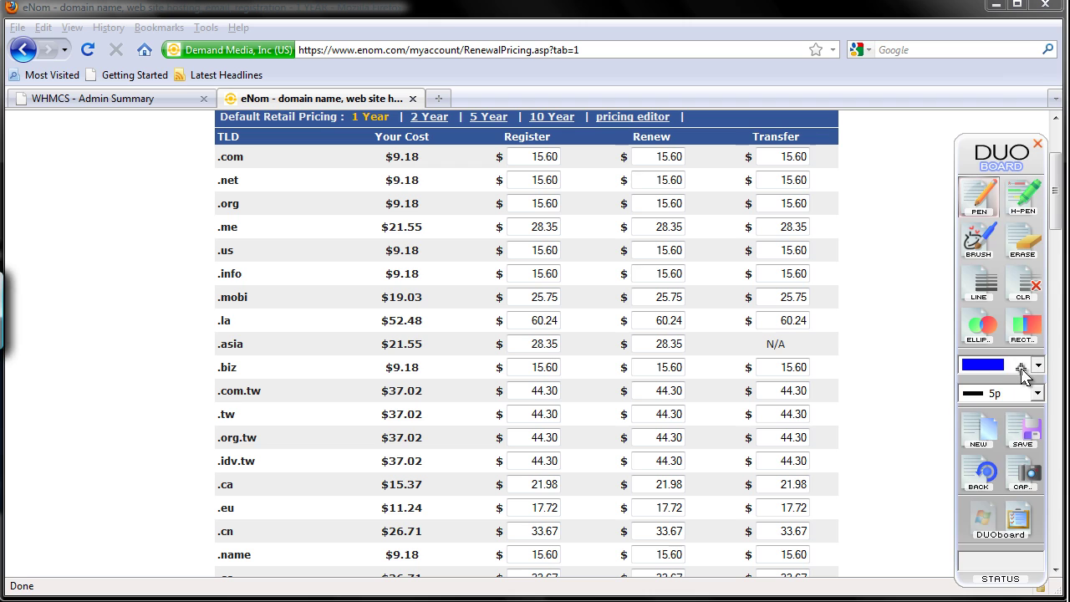
pyautogui.click(1035, 365)
pyautogui.click(1002, 398)
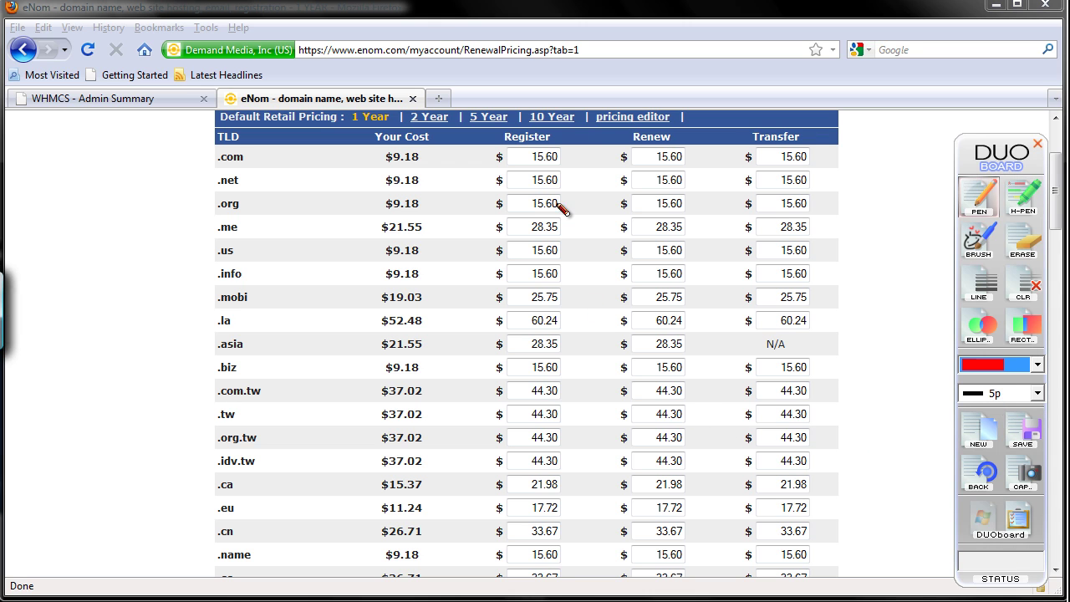
# - Cross out Register, Renew and Transfer in red, circle Your Cost, then wipe everything
pyautogui.moveTo(580, 128); pyautogui.dragTo(485, 546)
pyautogui.moveTo(514, 165); pyautogui.dragTo(587, 549)
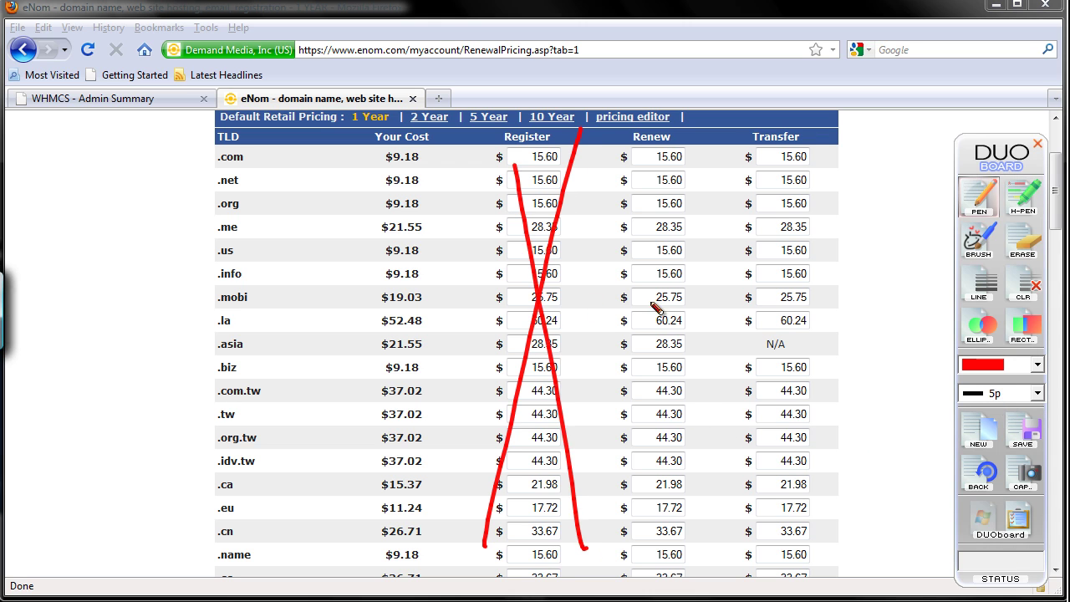
pyautogui.moveTo(697, 129); pyautogui.dragTo(617, 535)
pyautogui.moveTo(619, 155)
pyautogui.mouseDown()
pyautogui.moveTo(657, 250)
pyautogui.moveTo(715, 531)
pyautogui.mouseUp()
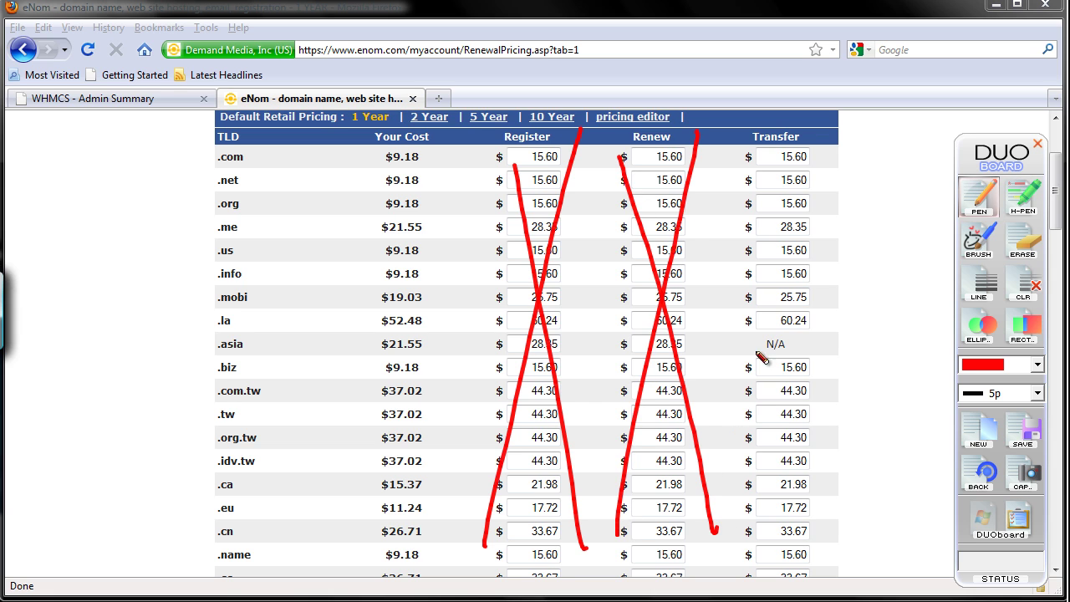
pyautogui.moveTo(815, 130); pyautogui.dragTo(740, 530)
pyautogui.moveTo(744, 147); pyautogui.dragTo(851, 526)
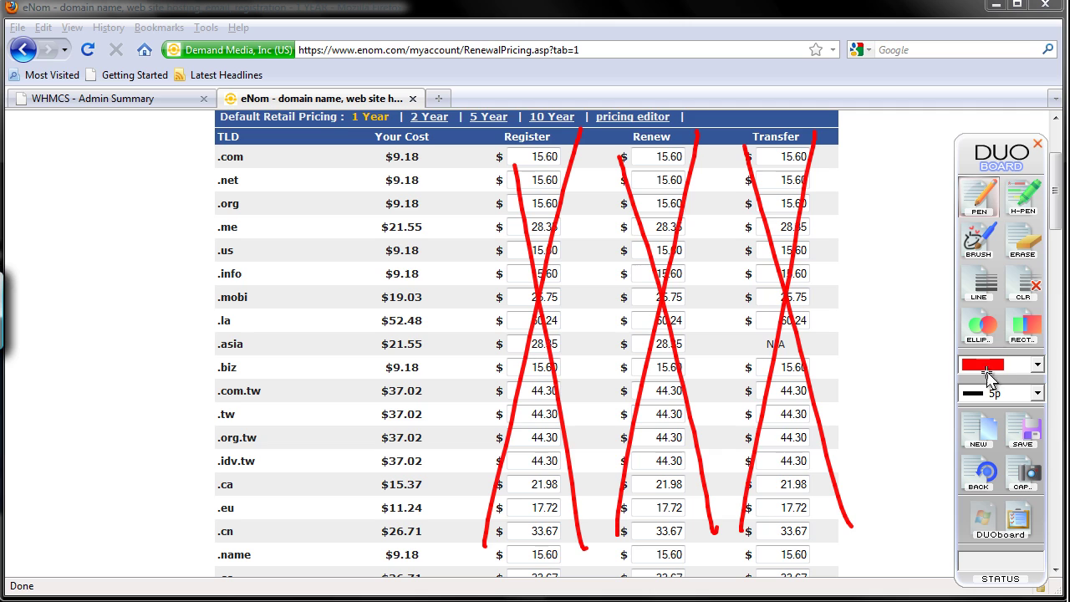
pyautogui.moveTo(407, 130)
pyautogui.mouseDown()
pyautogui.moveTo(372, 356)
pyautogui.moveTo(409, 583)
pyautogui.moveTo(493, 265)
pyautogui.moveTo(407, 131)
pyautogui.mouseUp()
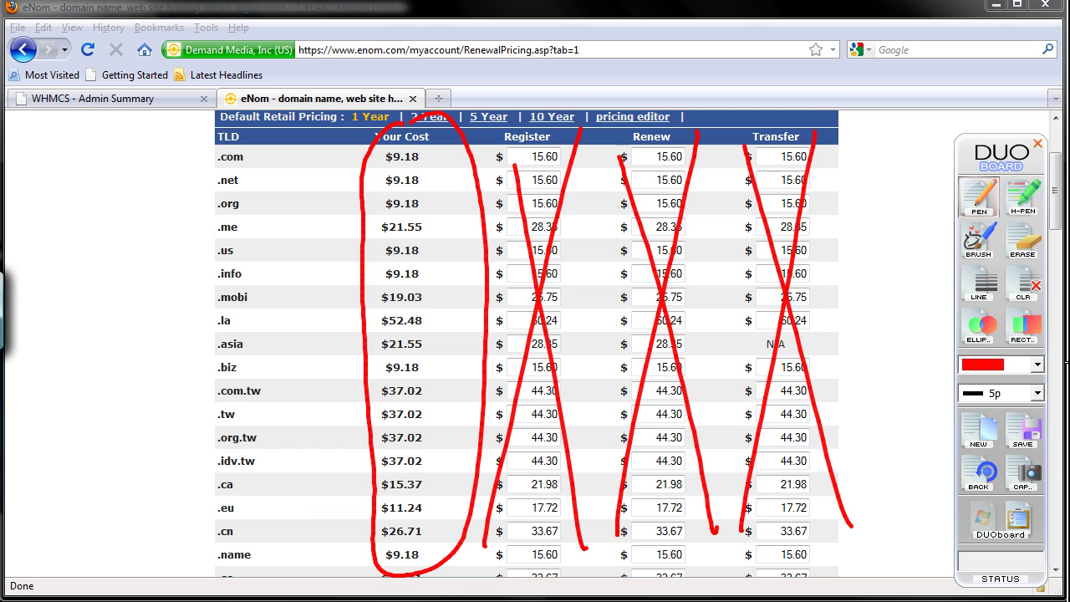
pyautogui.click(978, 431)
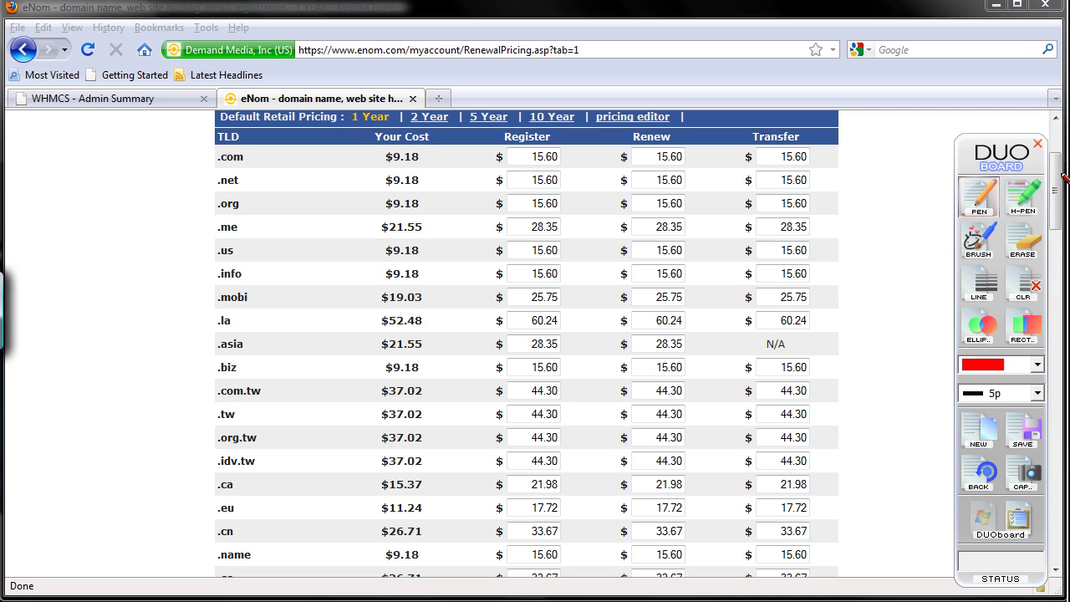
# - Return to the page top, briefly circle the My Account link in red, then clear the marks
pyautogui.click(982, 514)
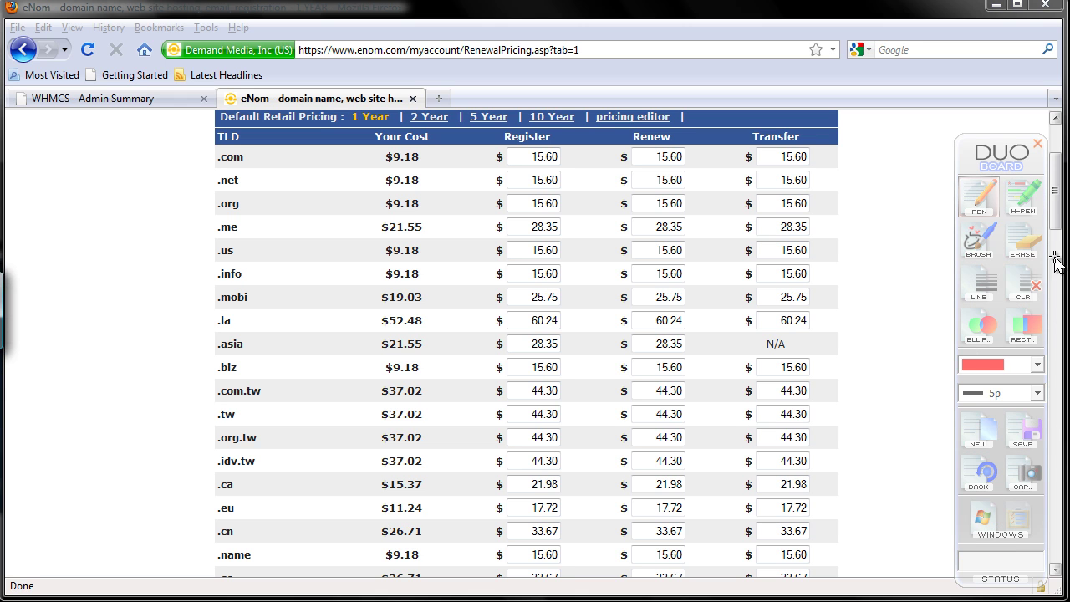
pyautogui.scroll(4, 1055, 230)
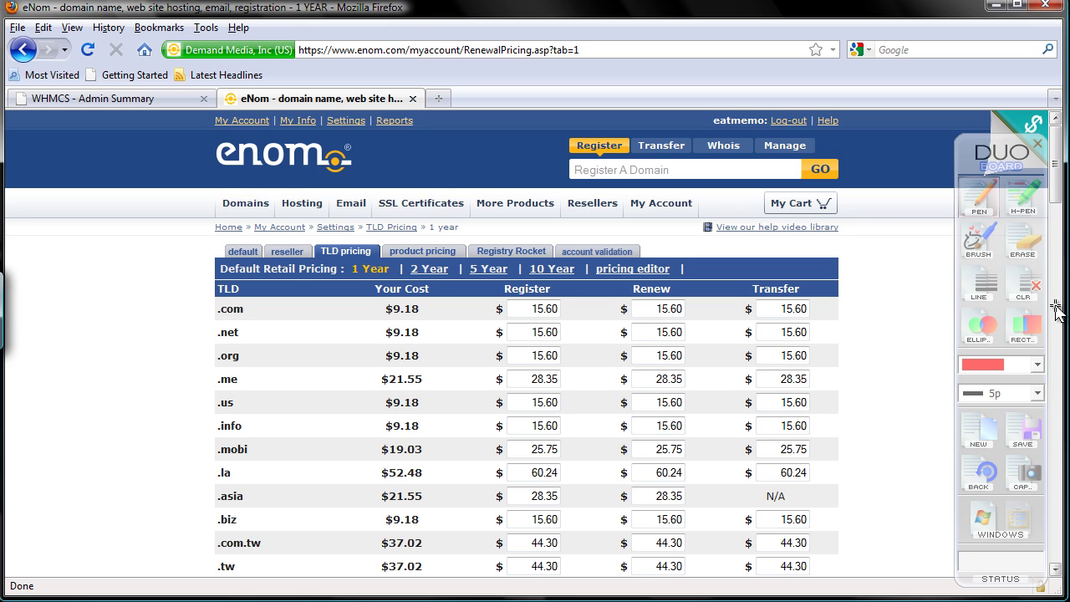
pyautogui.click(984, 438)
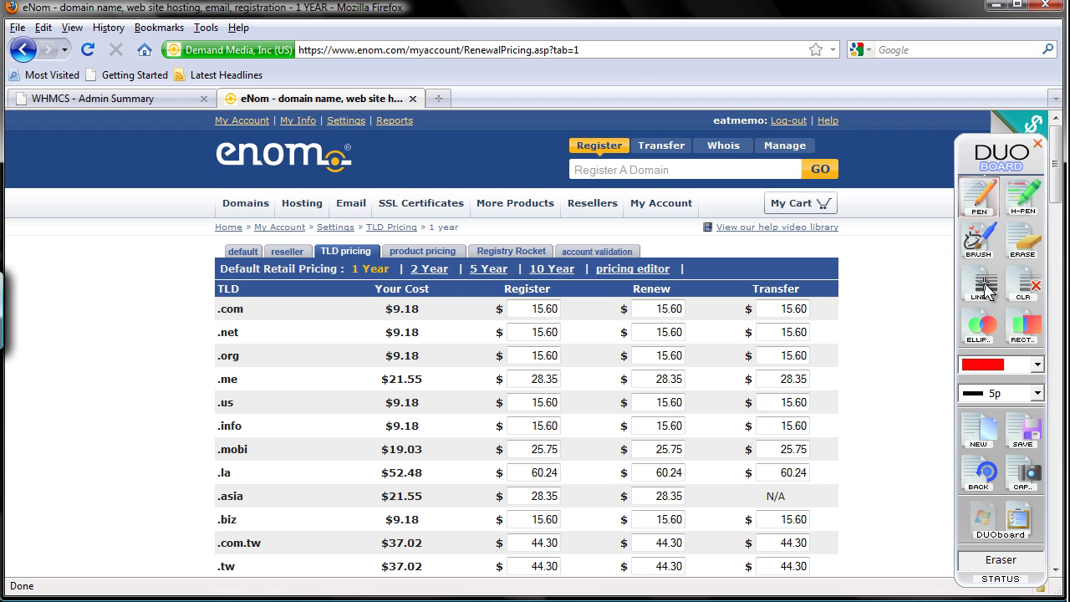
pyautogui.moveTo(162, 186)
pyautogui.mouseDown()
pyautogui.moveTo(243, 109)
pyautogui.moveTo(274, 110)
pyautogui.mouseUp()
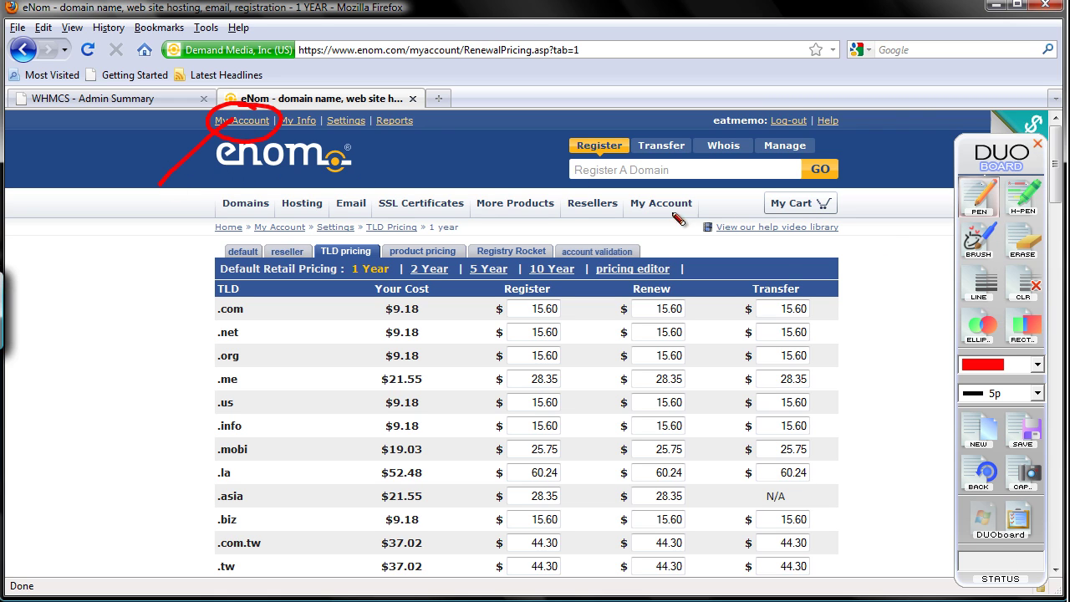
pyautogui.click(986, 518)
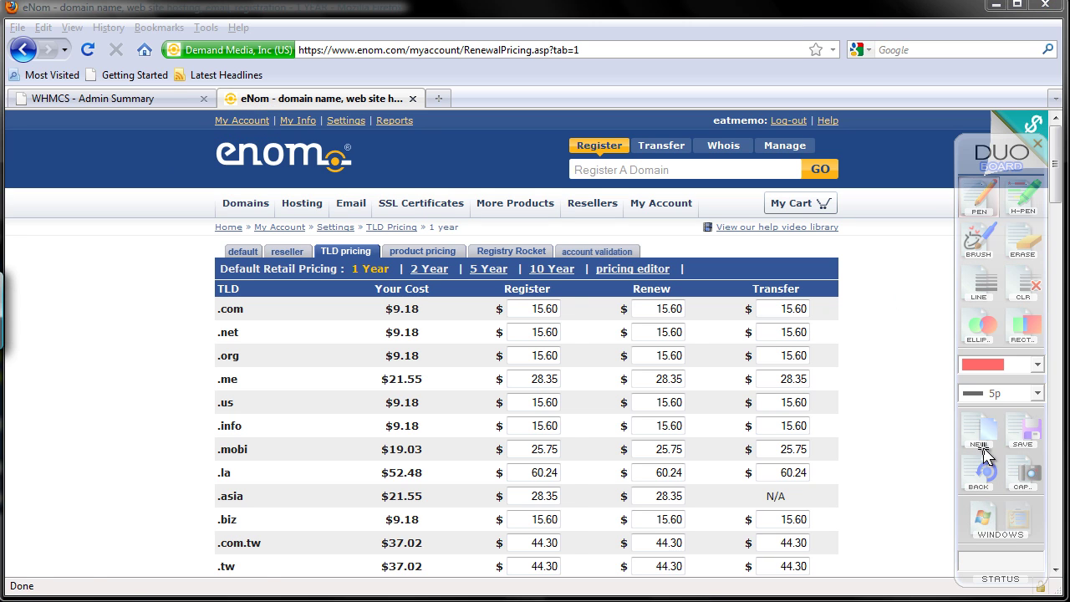